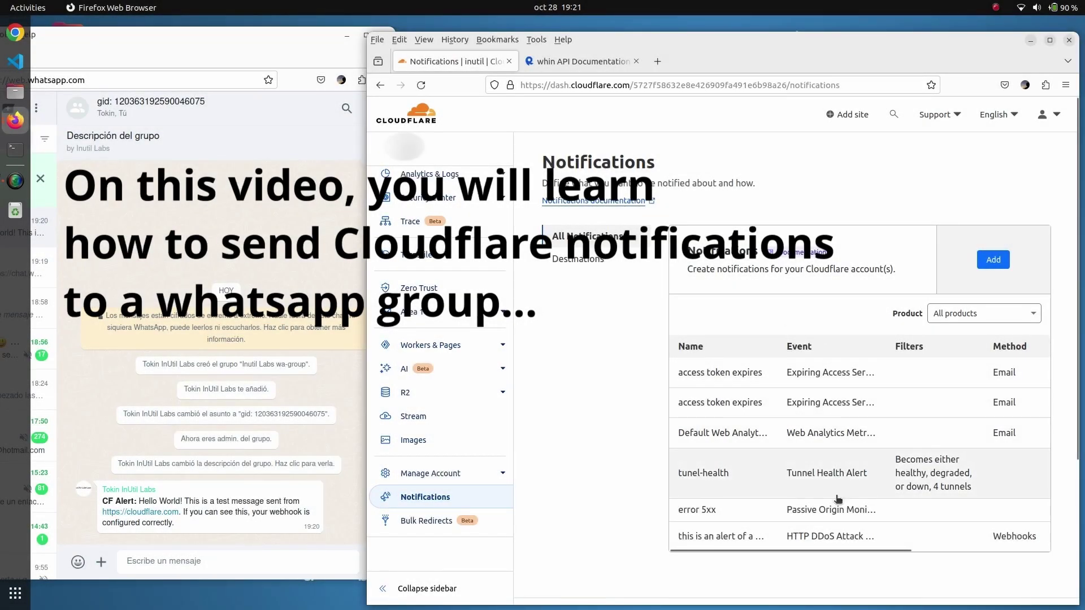
- Send a test of the 'this is an alert of a DDoS attack' notification and confirm it
scroll(838, 499, "right", 5)
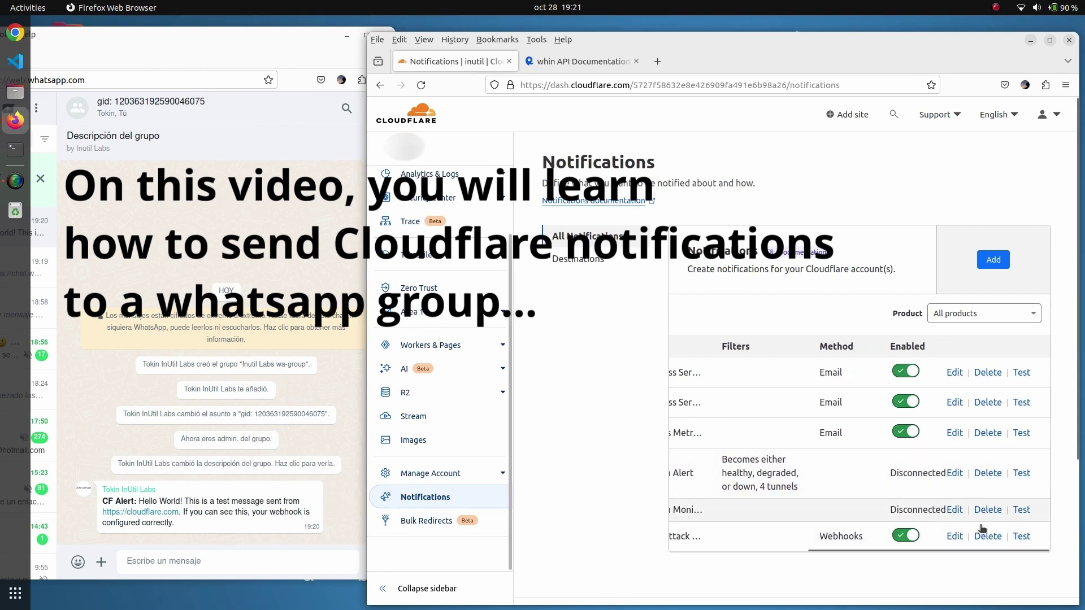
left_click(1027, 541)
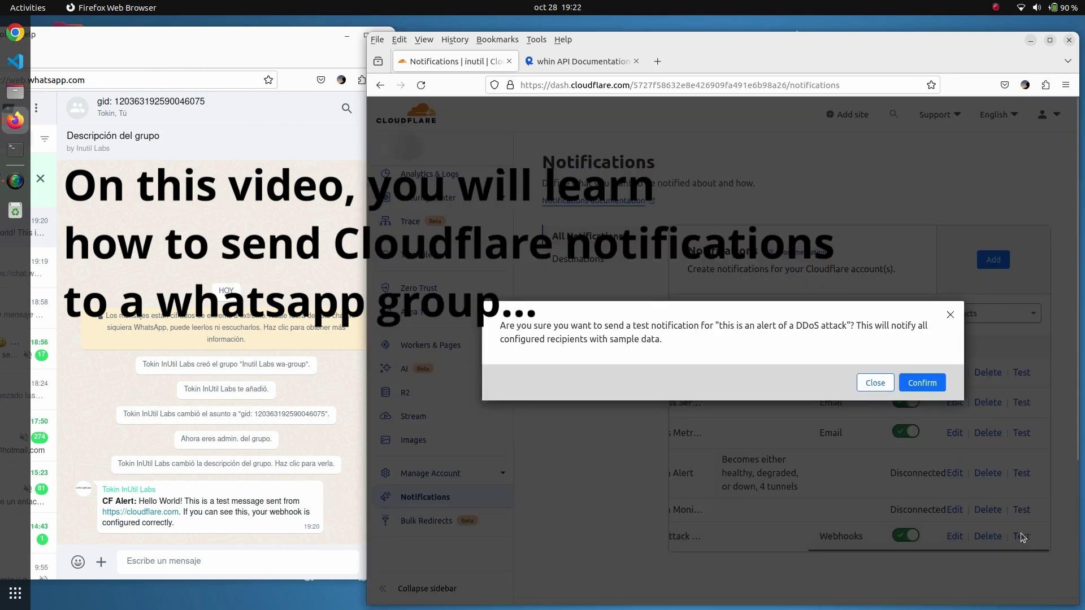
left_click(929, 387)
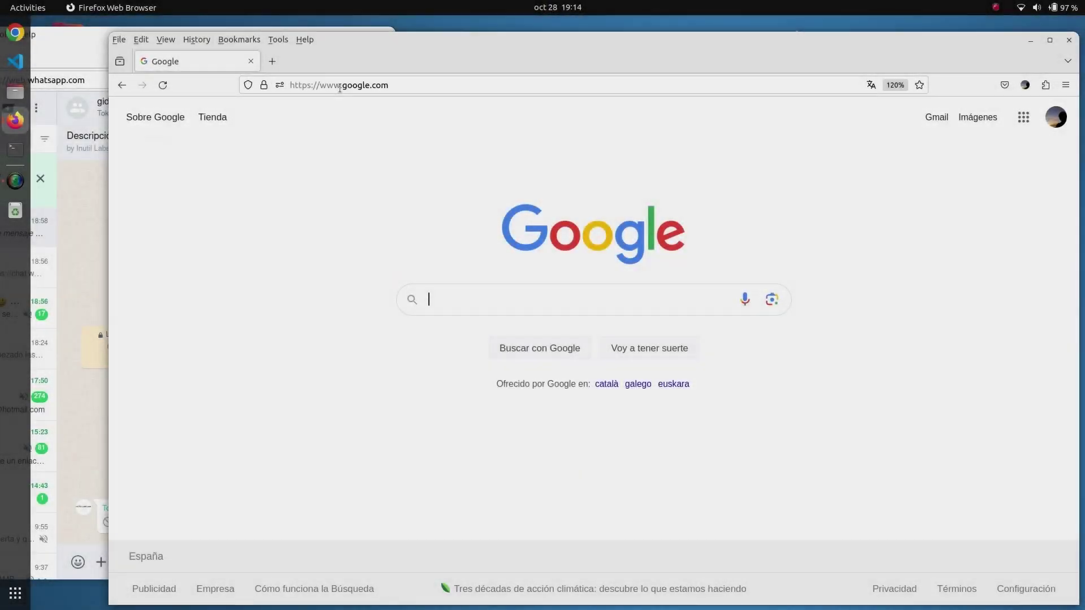
- Go from Google to cloudflare.com and log in to the dashboard Home page
left_click(340, 86)
type("cloudflare.com/")
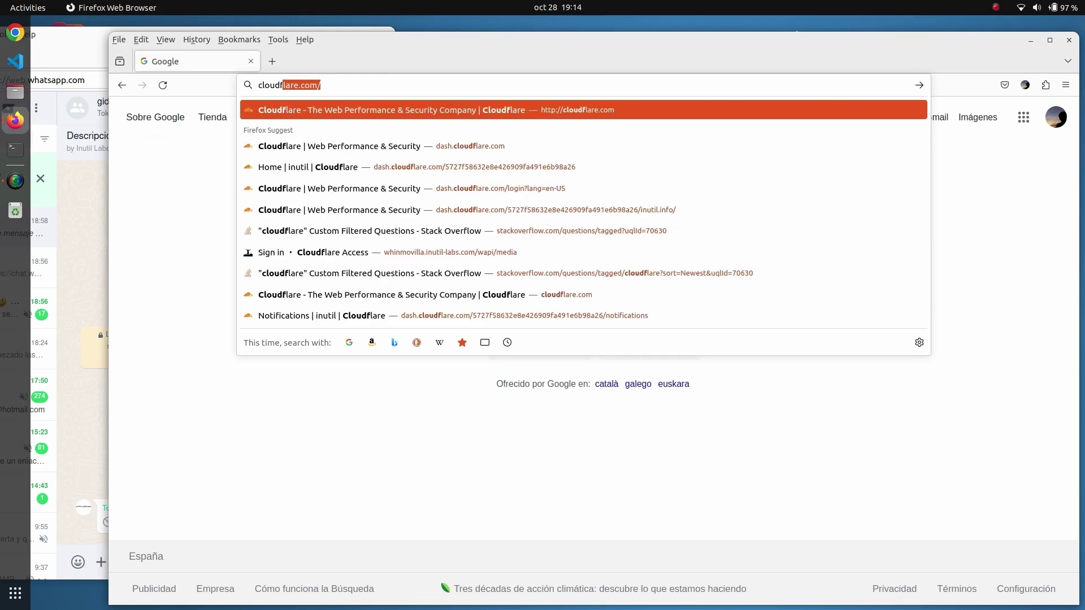
key("Return")
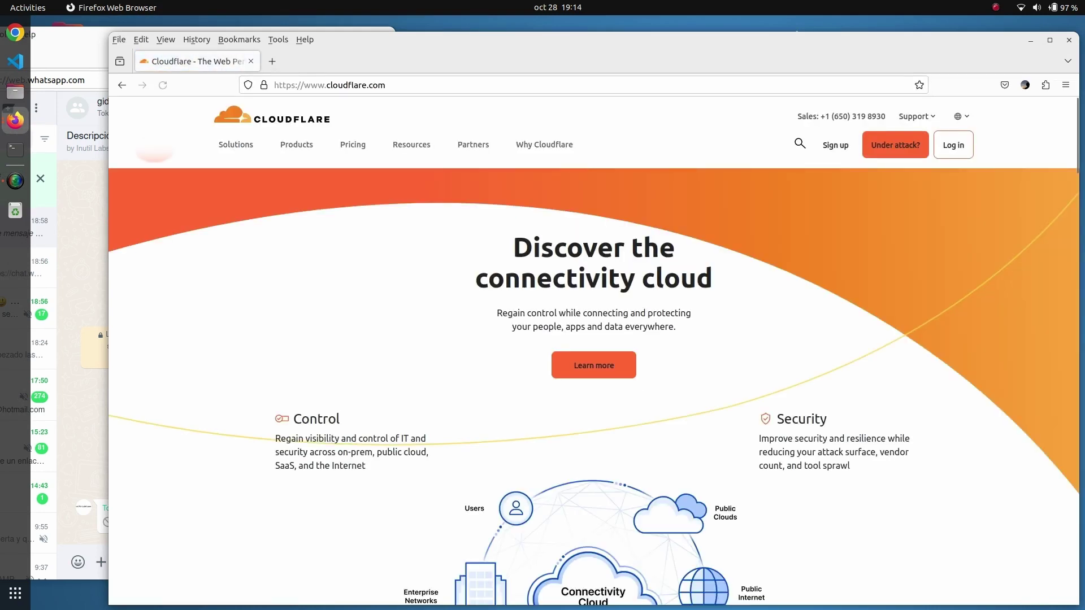
left_click(954, 148)
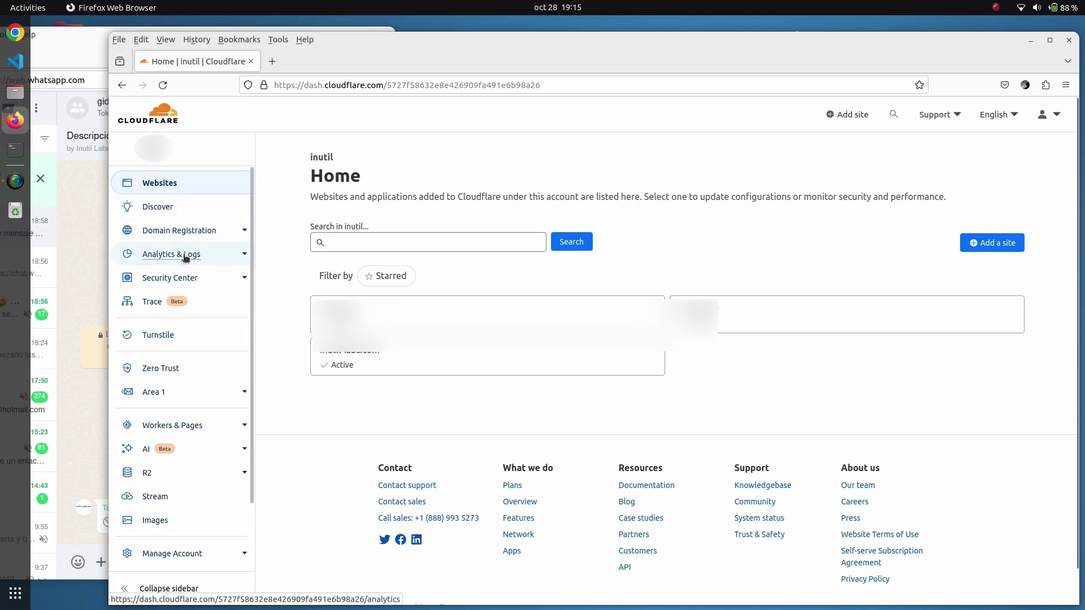
- Go to Notifications, add a new notification, and scroll the types toward HTTP DDoS Attack Alert
scroll(182, 254, "down", 2)
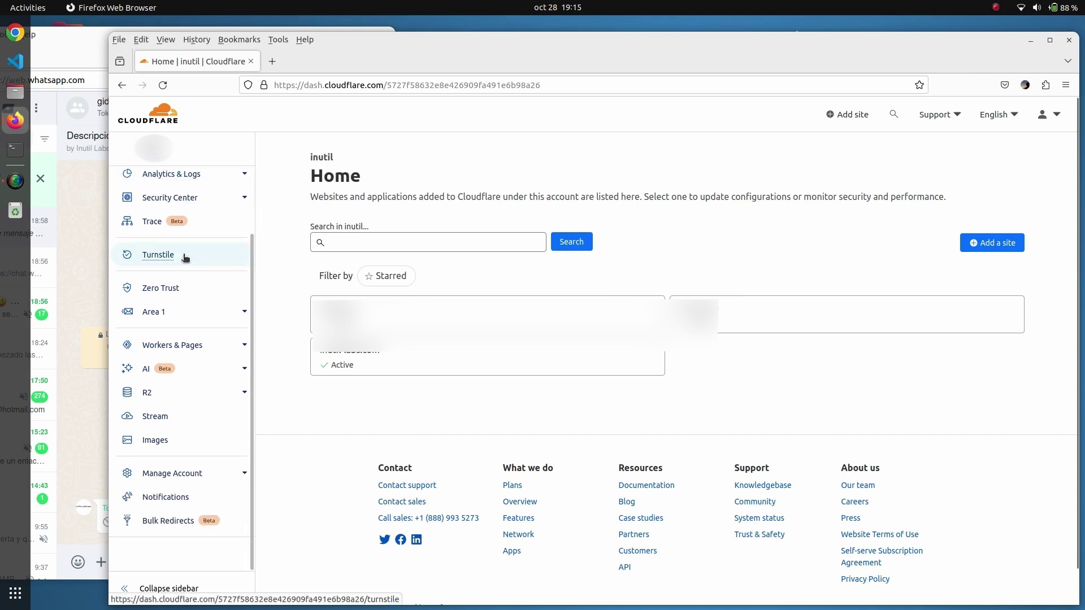
left_click(179, 497)
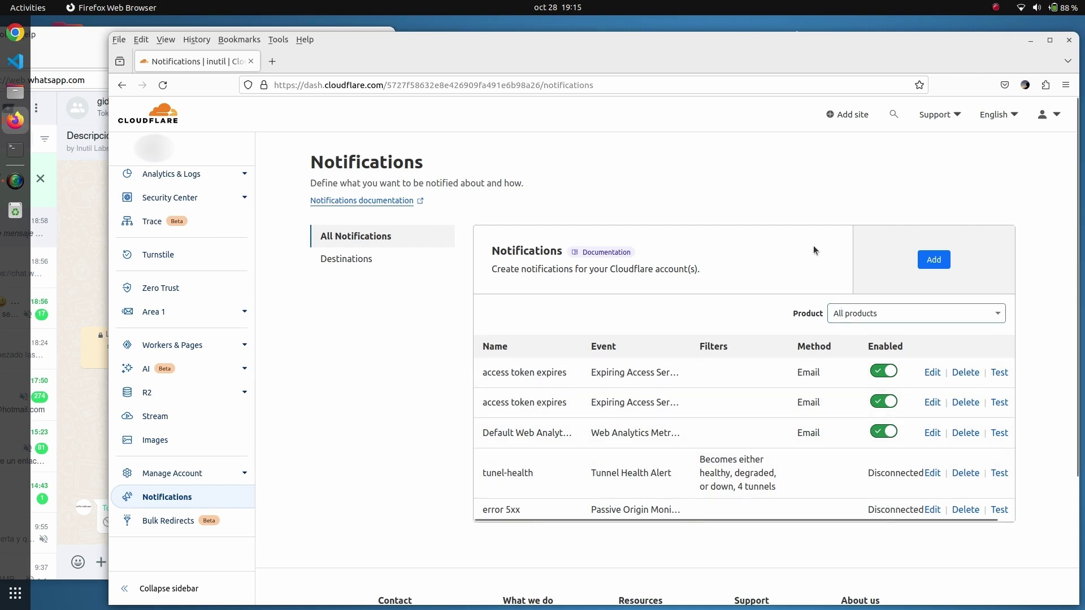
left_click(921, 265)
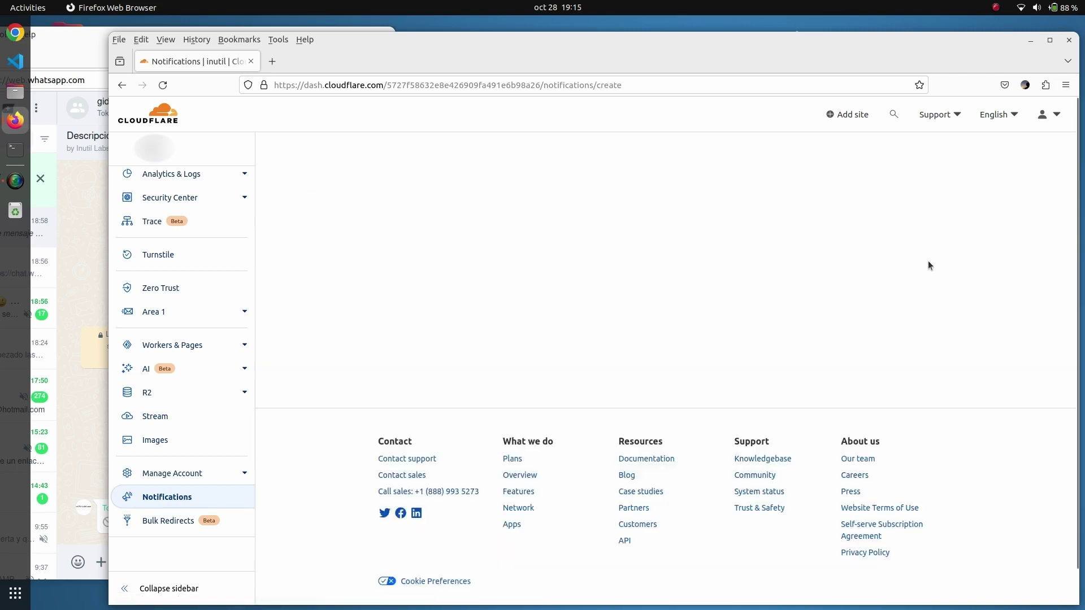
scroll(658, 338, "down", 2)
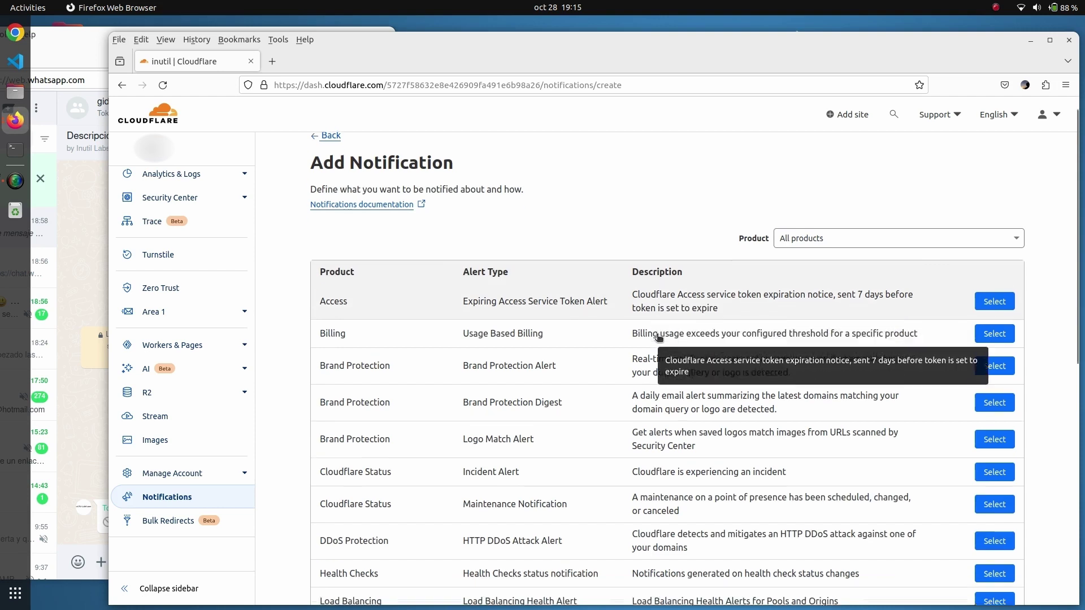
scroll(659, 337, "down", 8)
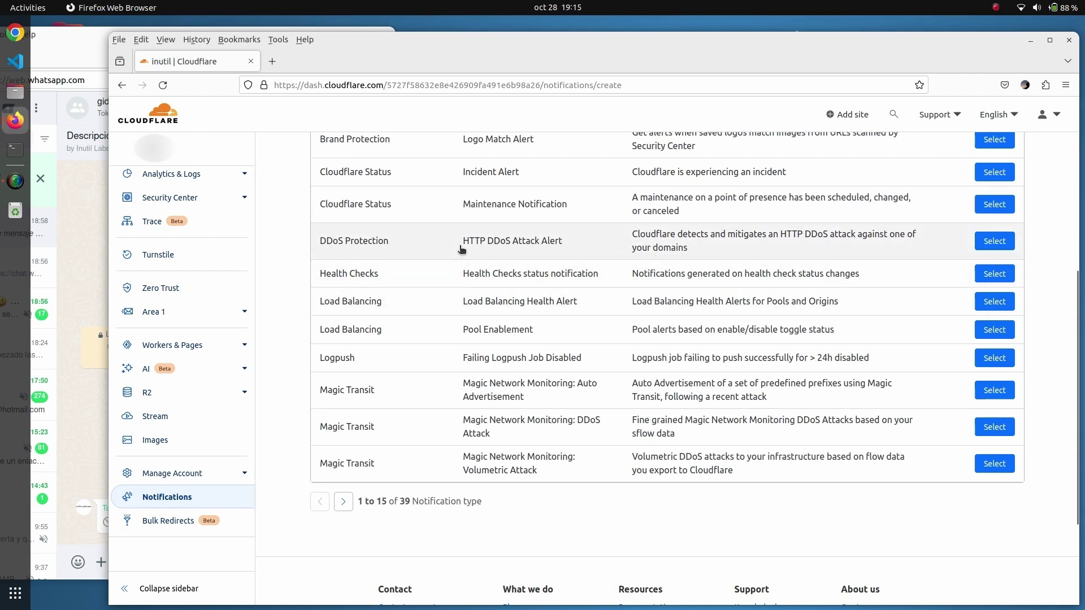
- Choose HTTP DDoS Attack Alert, named 'this is an alert of a DDoS attack', described 'we will use email and whatsapp for this one.'
left_click(995, 243)
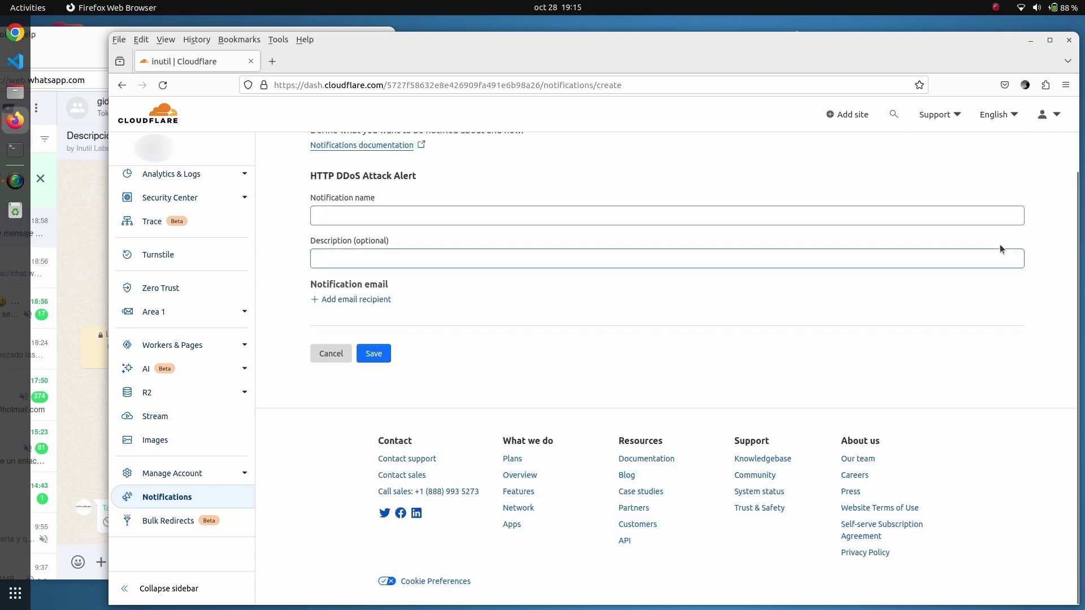
left_click(387, 224)
type("this is an alert of a DDoS attc")
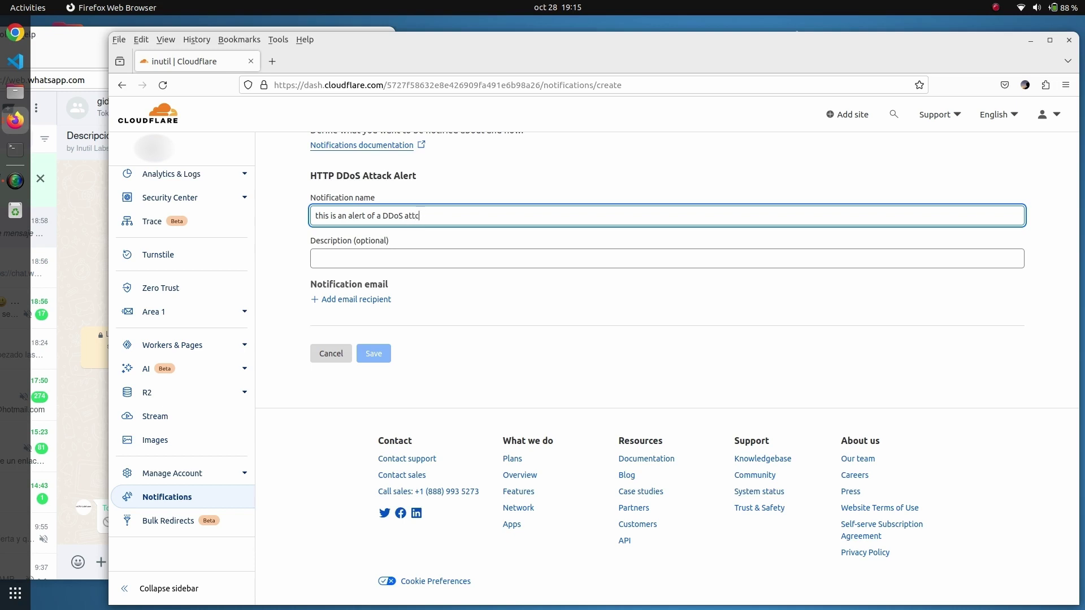
key("BackSpace")
type("ack")
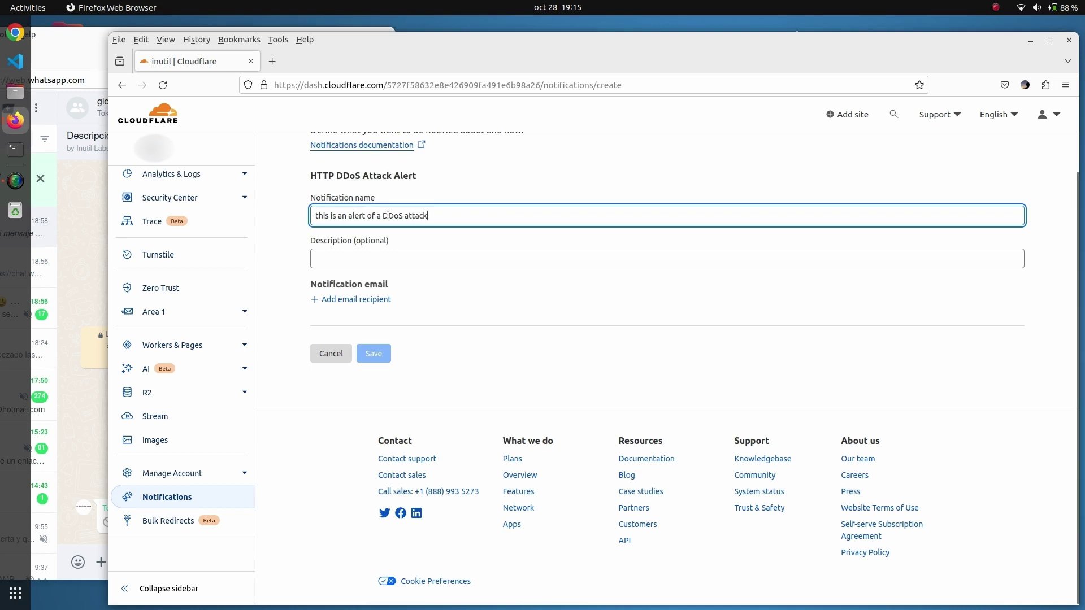
left_click(438, 254)
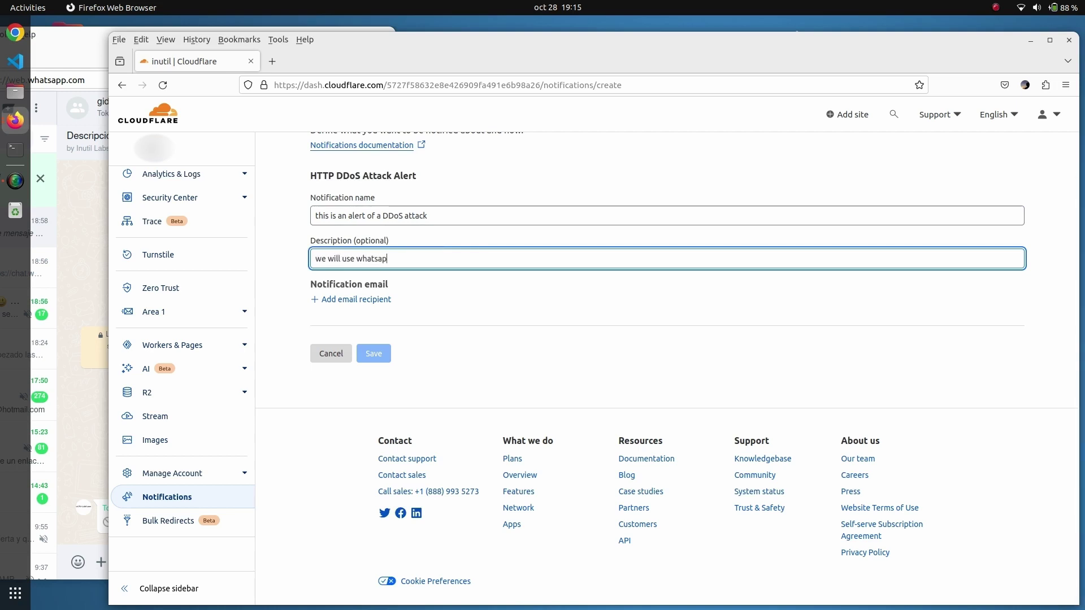
type("we will use whatsapp for this one.")
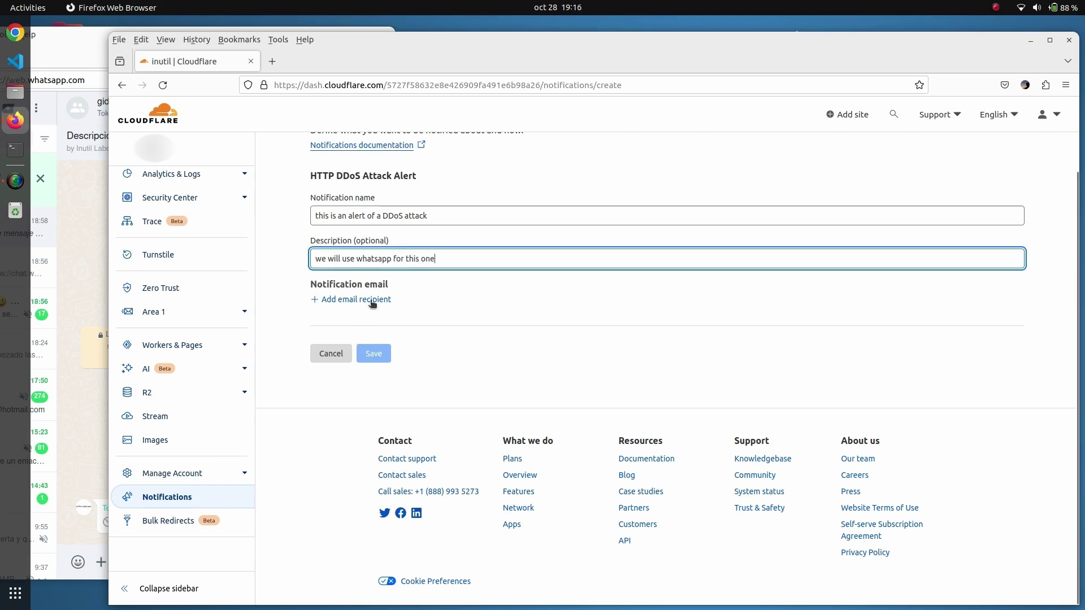
left_click(356, 257)
type("email and")
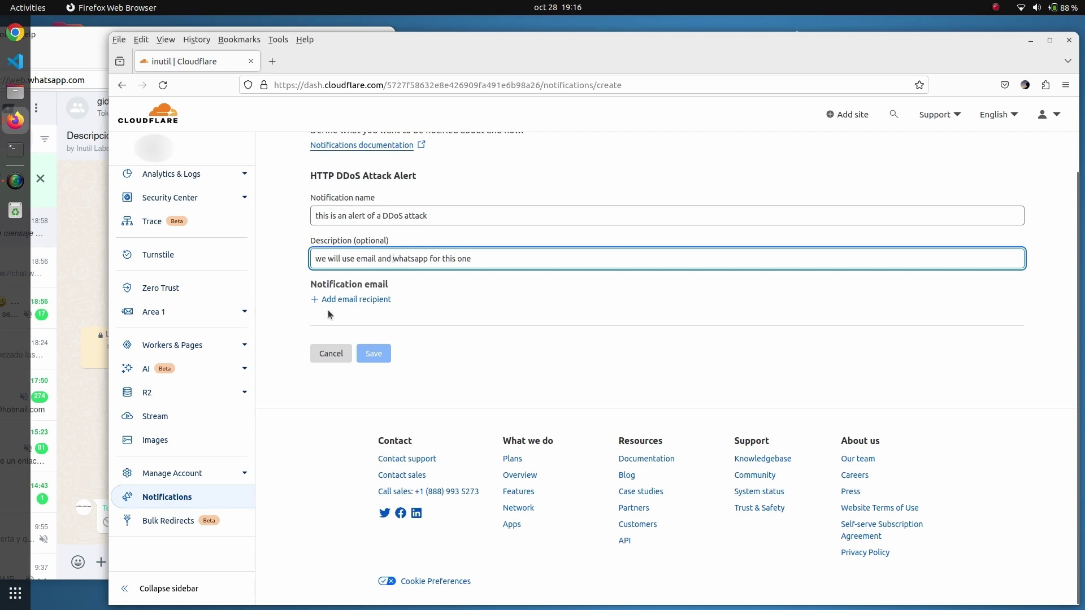
- Add one email recipient address and save the notification
left_click(356, 300)
left_click(382, 306)
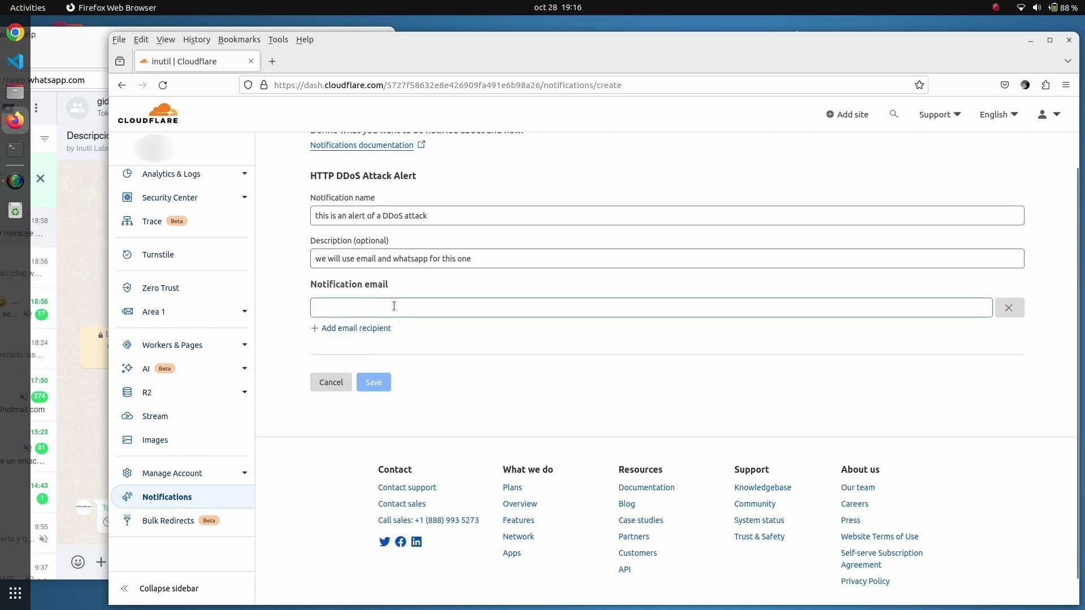
left_click(394, 306)
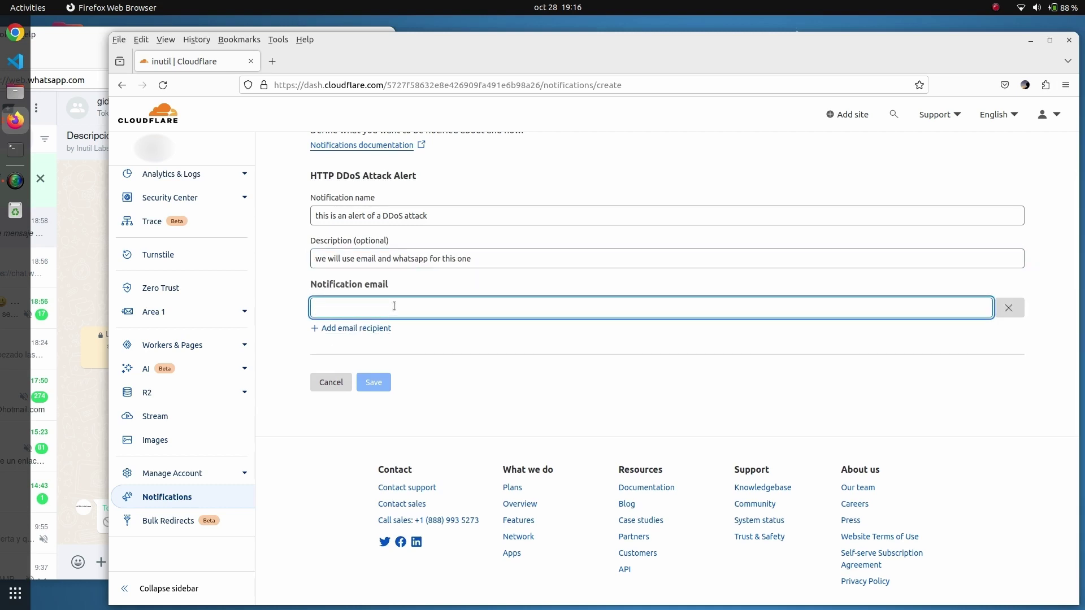
type("email")
key("BackSpace")
key("BackSpace")
key("BackSpace")
key("BackSpace")
key("BackSpace")
type("com")
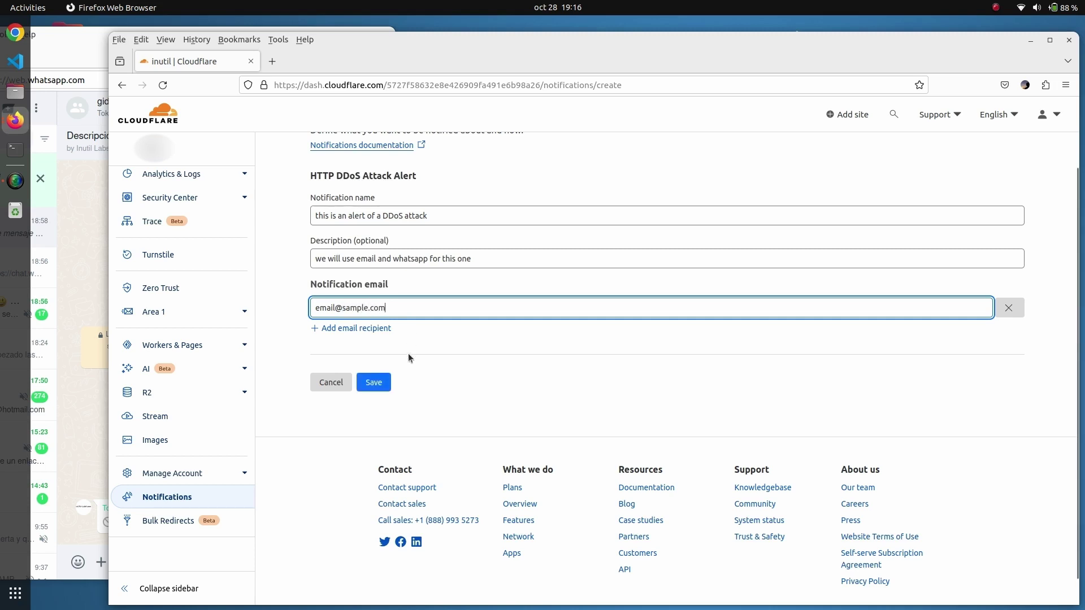
left_click(374, 382)
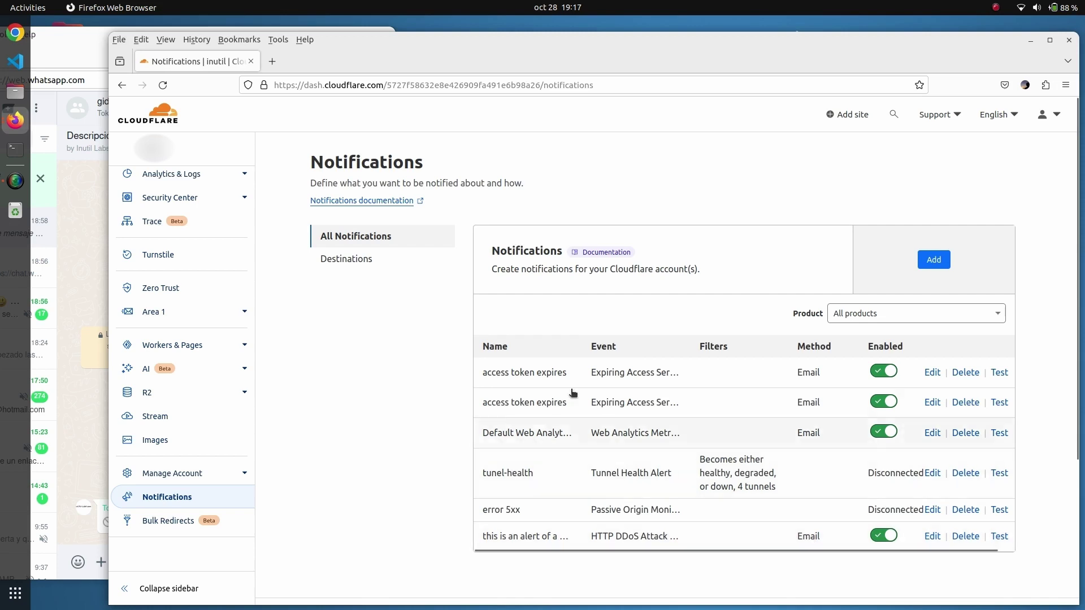
- From the Destinations tab, begin a new webhook in the Webhooks section with the Name field ready
left_click(350, 257)
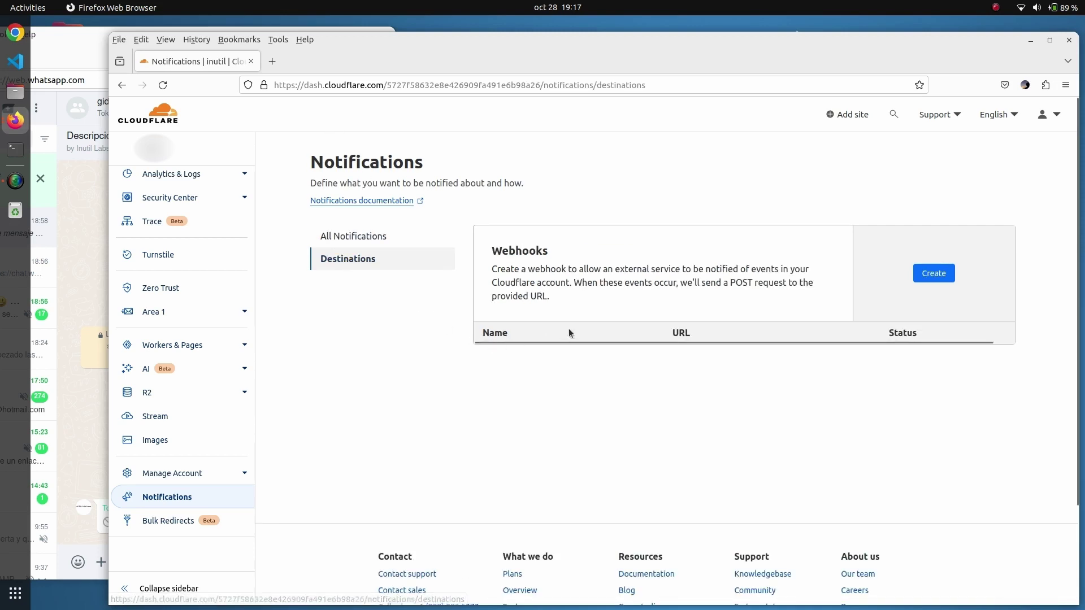
left_click_drag(492, 254, 565, 255)
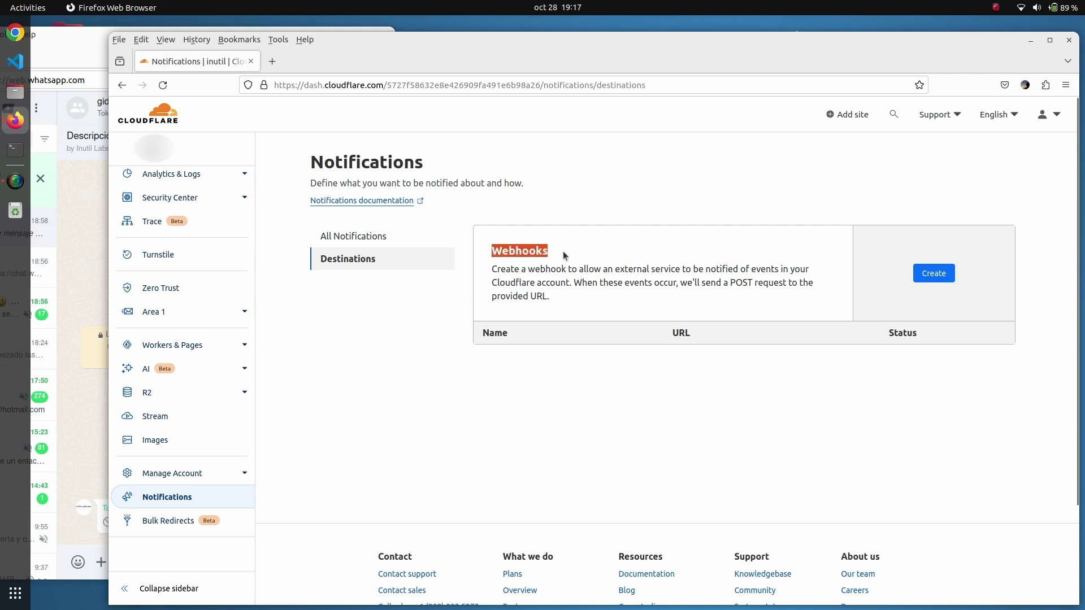
left_click(943, 279)
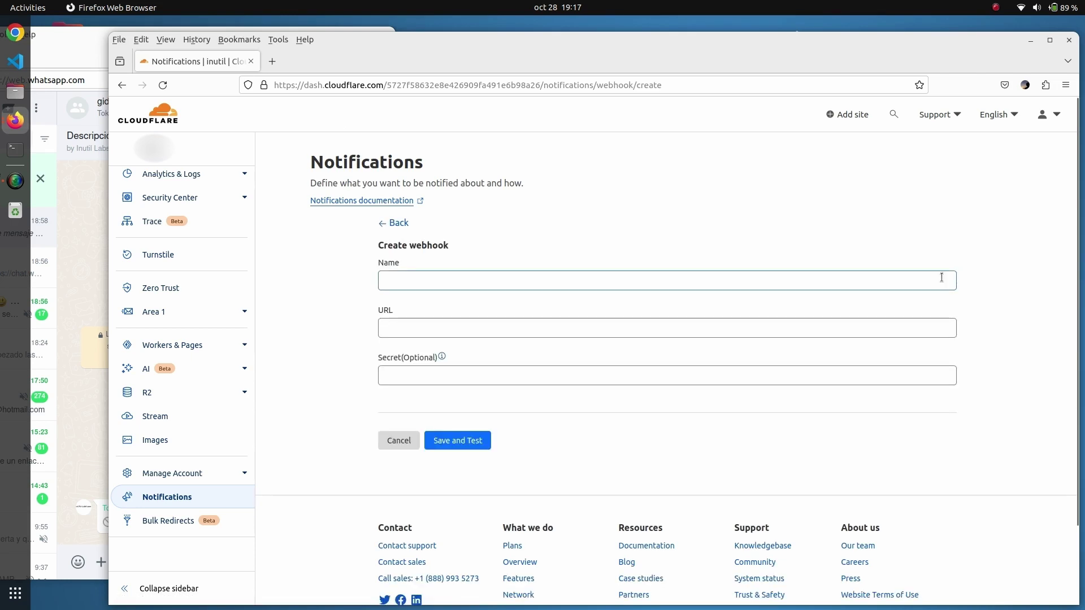
left_click(494, 277)
- In a new tab on rapidapi.com, search for whin2 and open the whin API
left_click(275, 62)
type("rapidapi.com/")
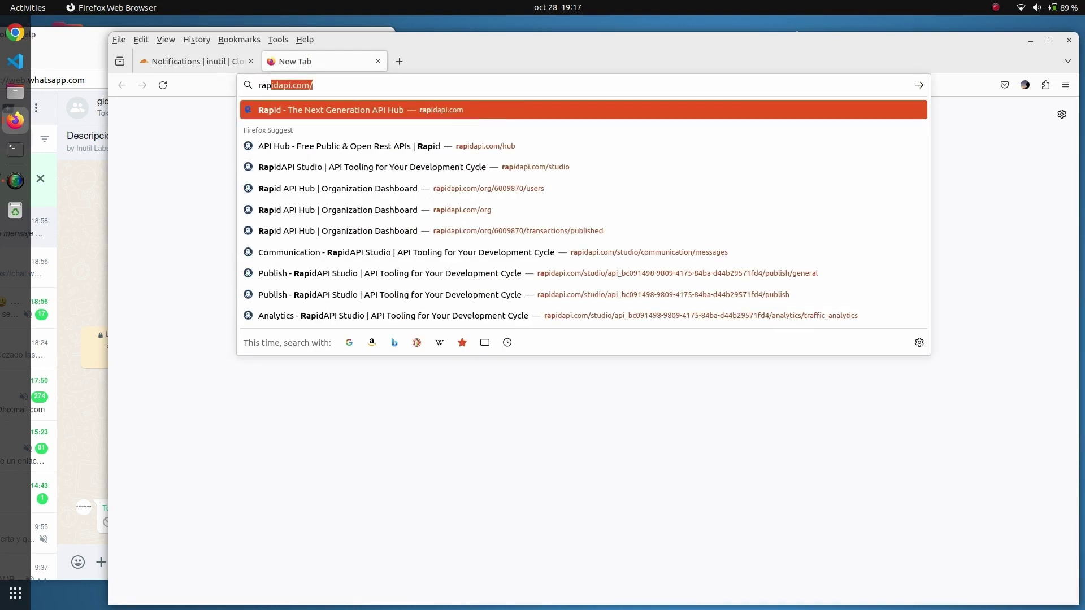
key("Return")
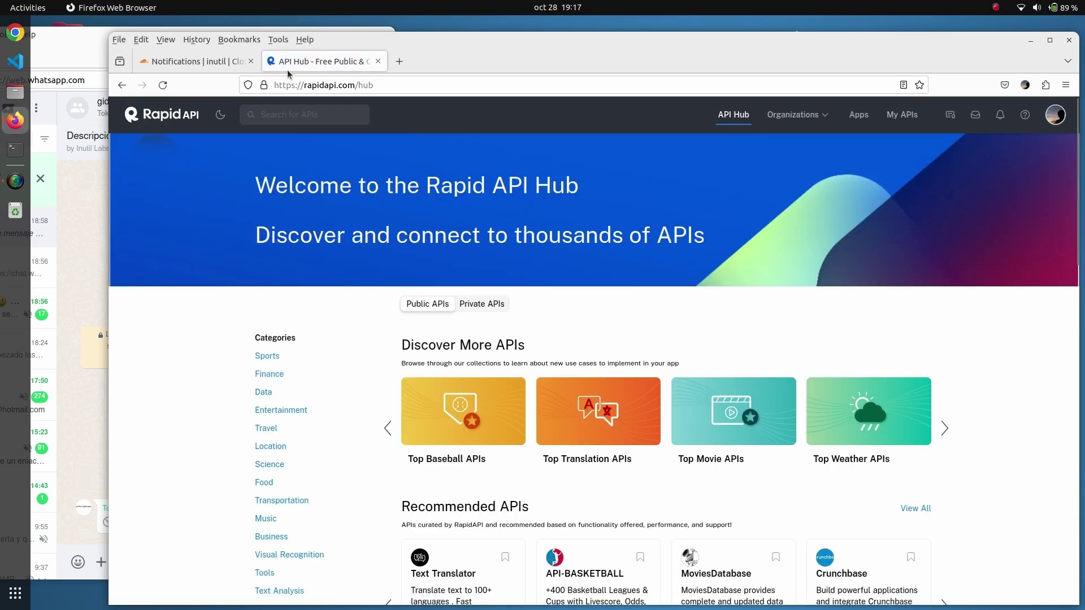
left_click(306, 111)
type("whin2")
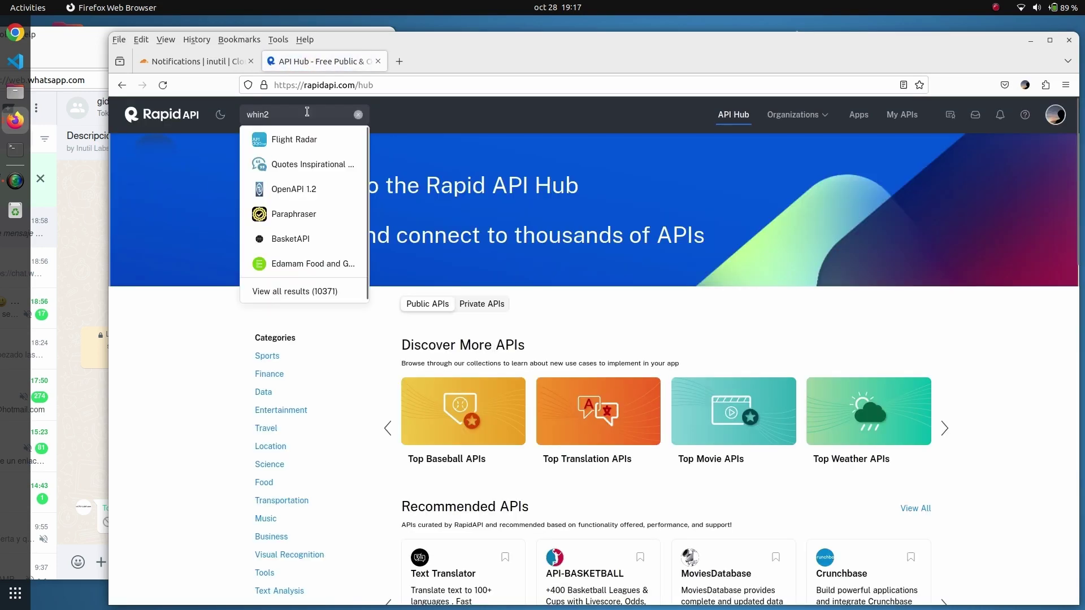
left_click(285, 140)
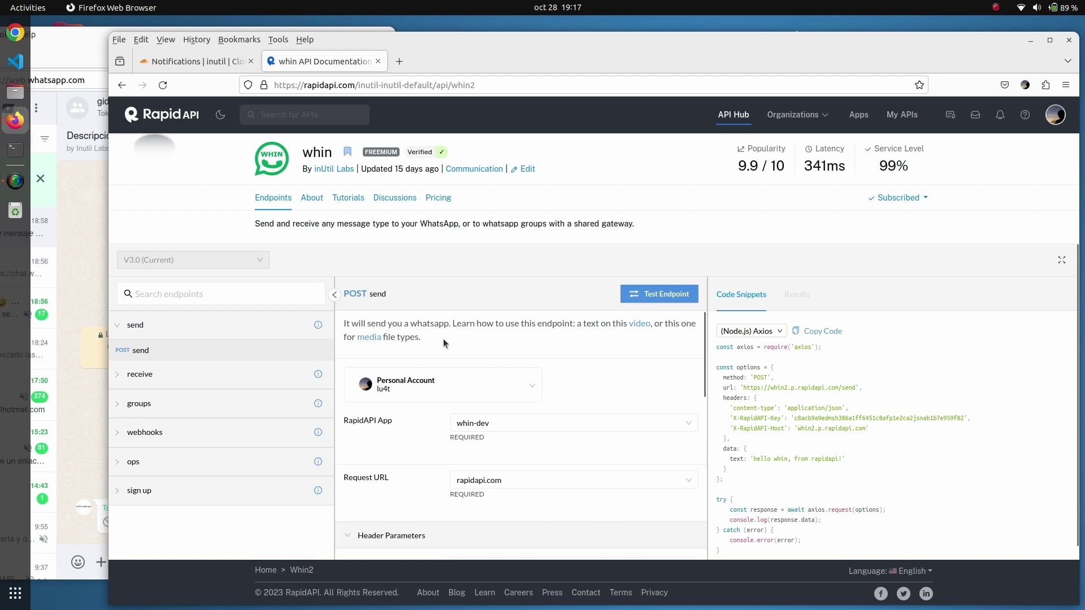
- Expand the groups and webhooks categories and open the personal listener endpoint
scroll(443, 338, "down", 3)
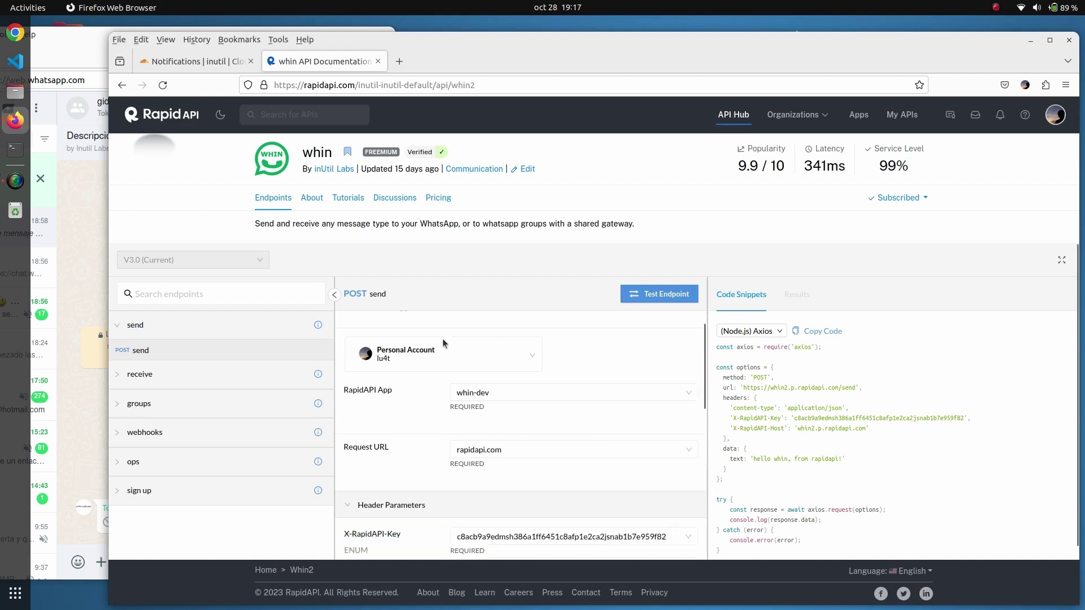
left_click(161, 408)
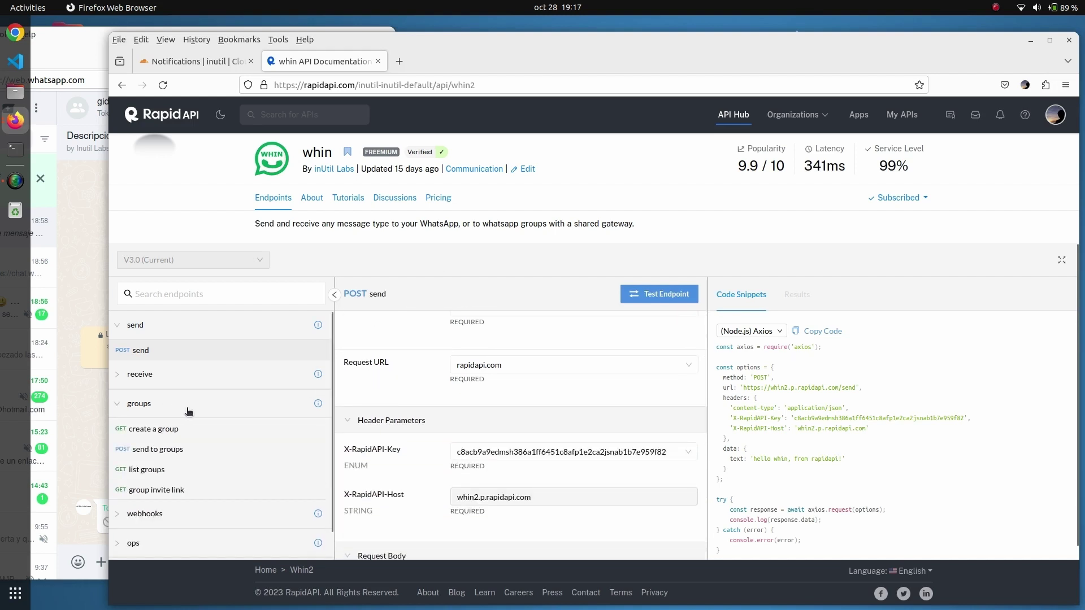
scroll(186, 410, "down", 1)
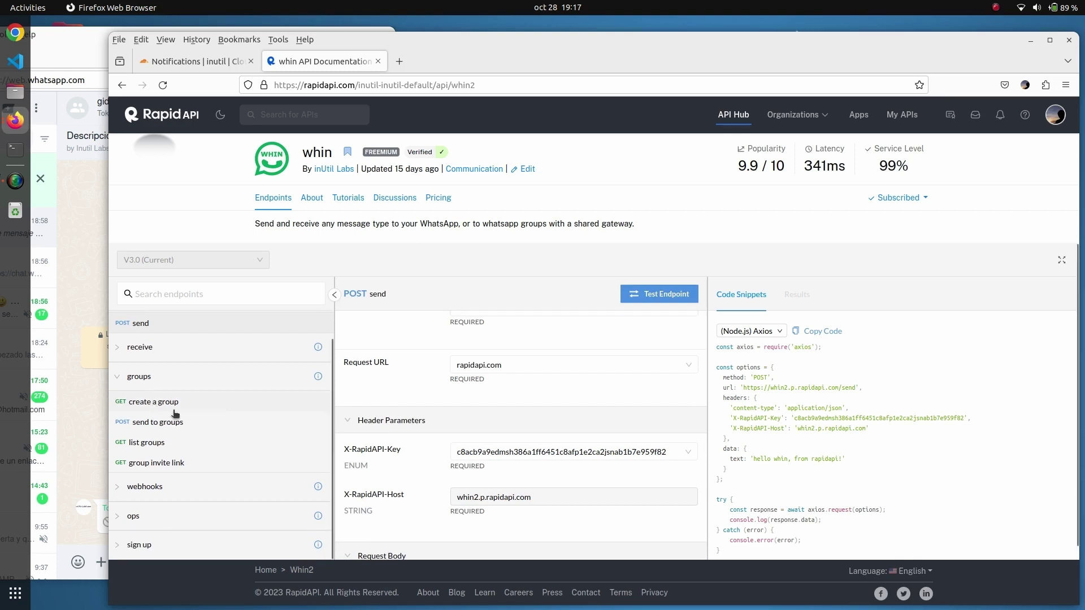
left_click(170, 492)
scroll(205, 483, "down", 1)
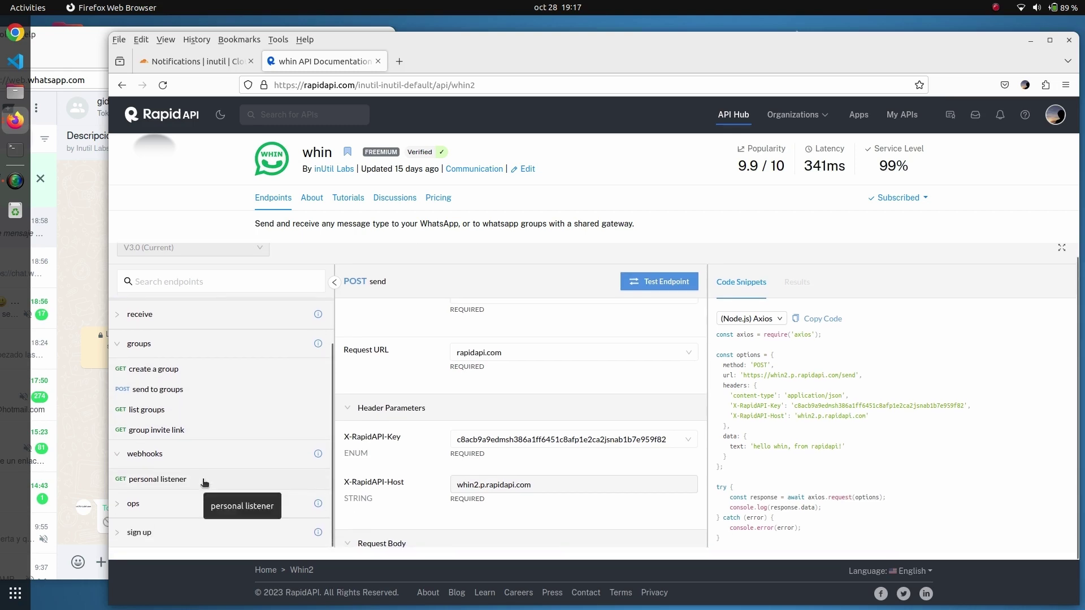
left_click(179, 480)
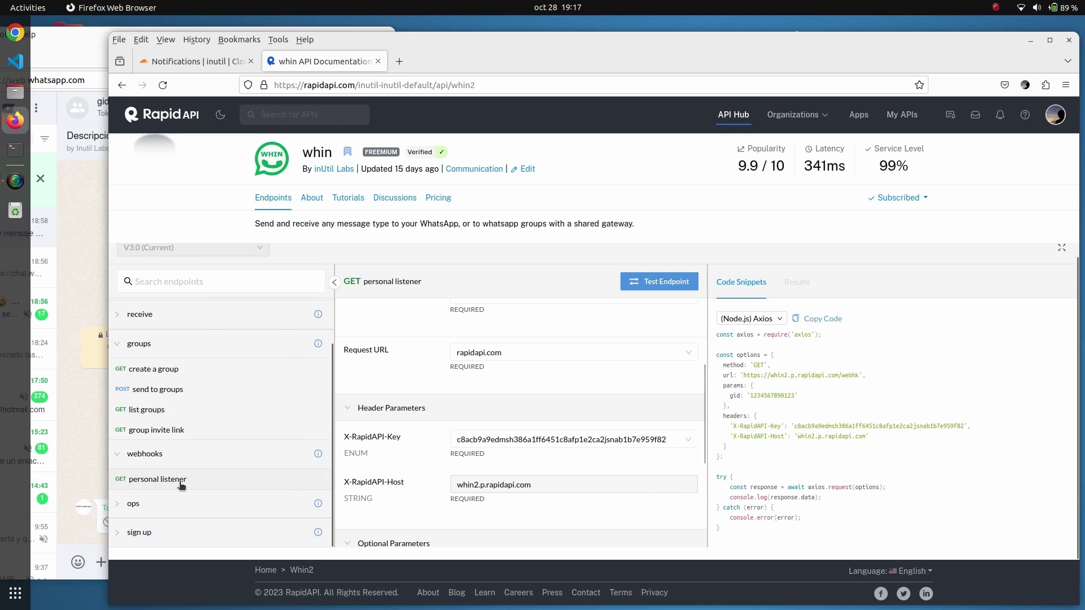
- Set origin to CloudFlare, test the endpoint, and copy the returned webhook address
scroll(559, 386, "up", 3)
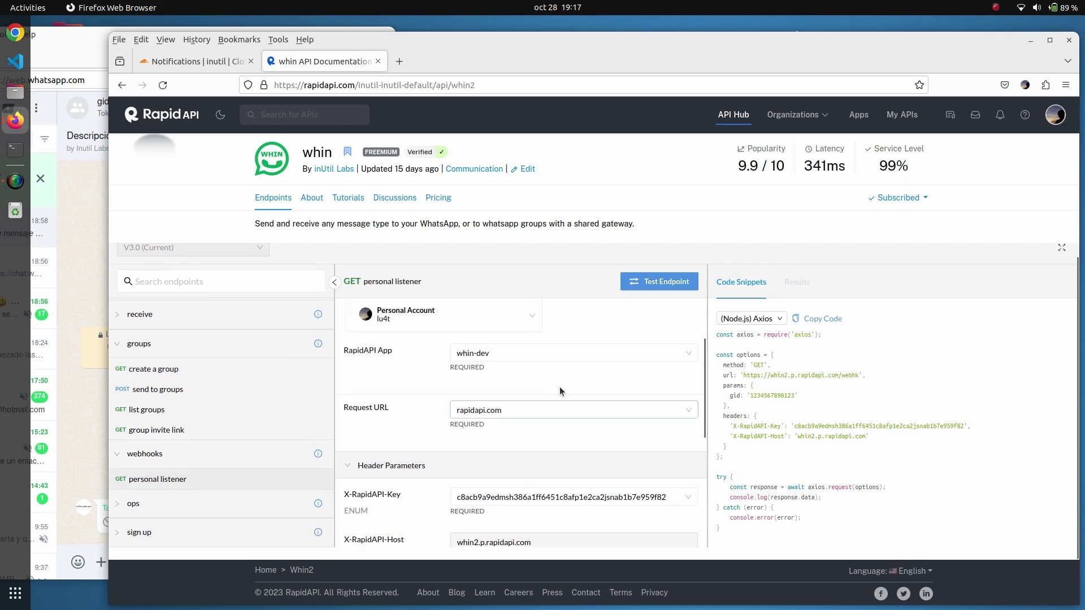
scroll(559, 386, "down", 5)
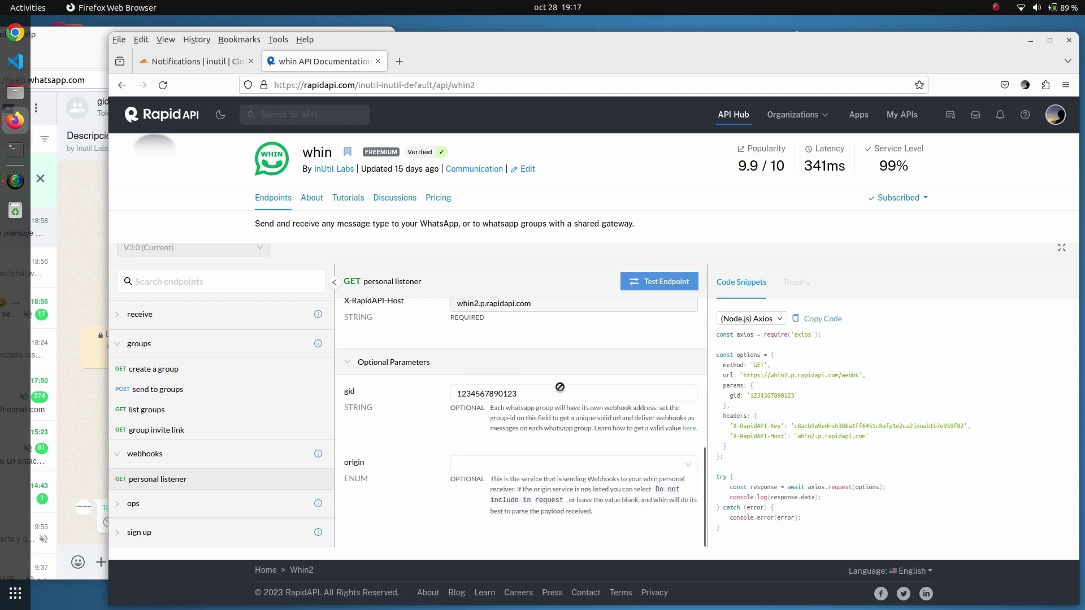
left_click_drag(552, 391, 446, 390)
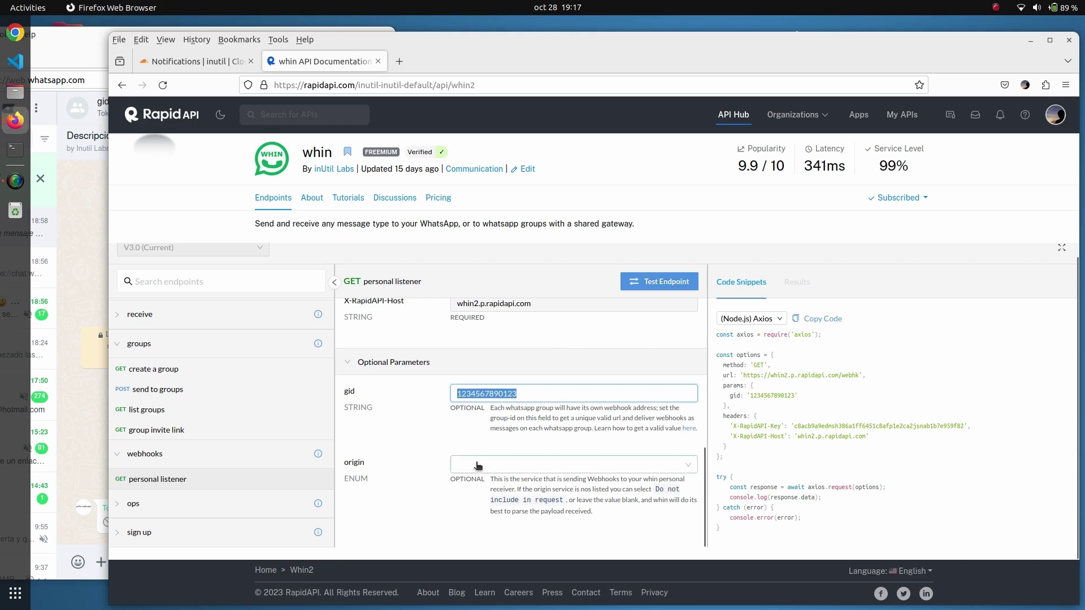
left_click(500, 464)
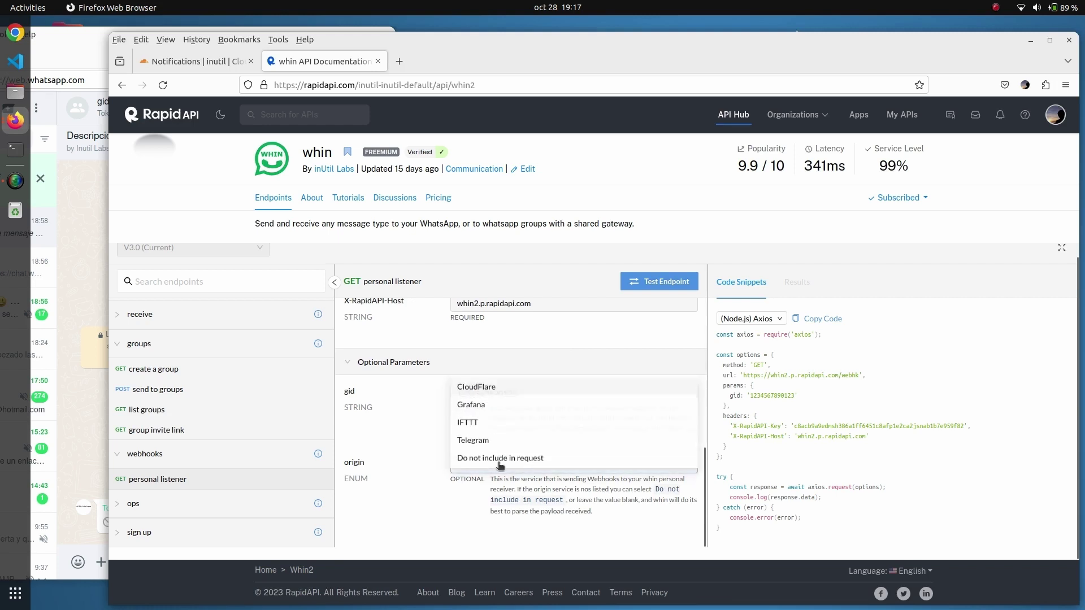
left_click(470, 390)
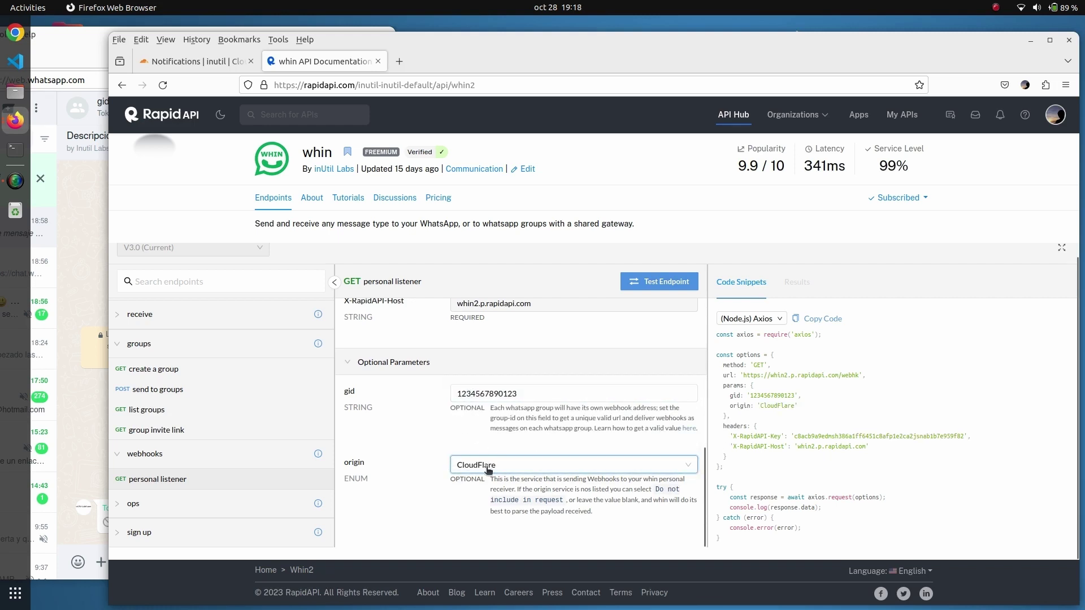
scroll(653, 356, "up", 5)
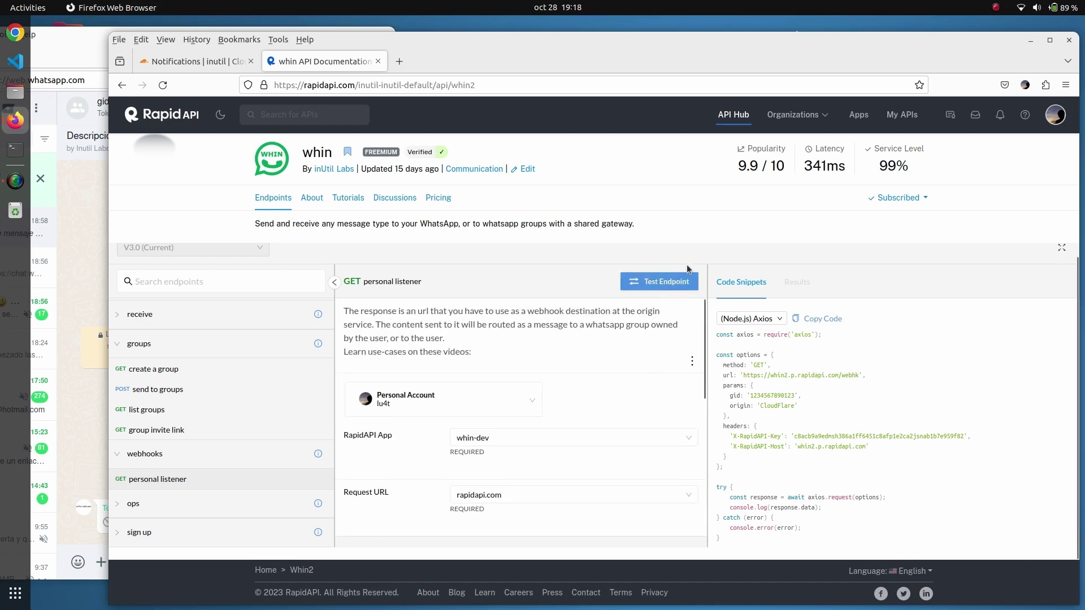
left_click(663, 283)
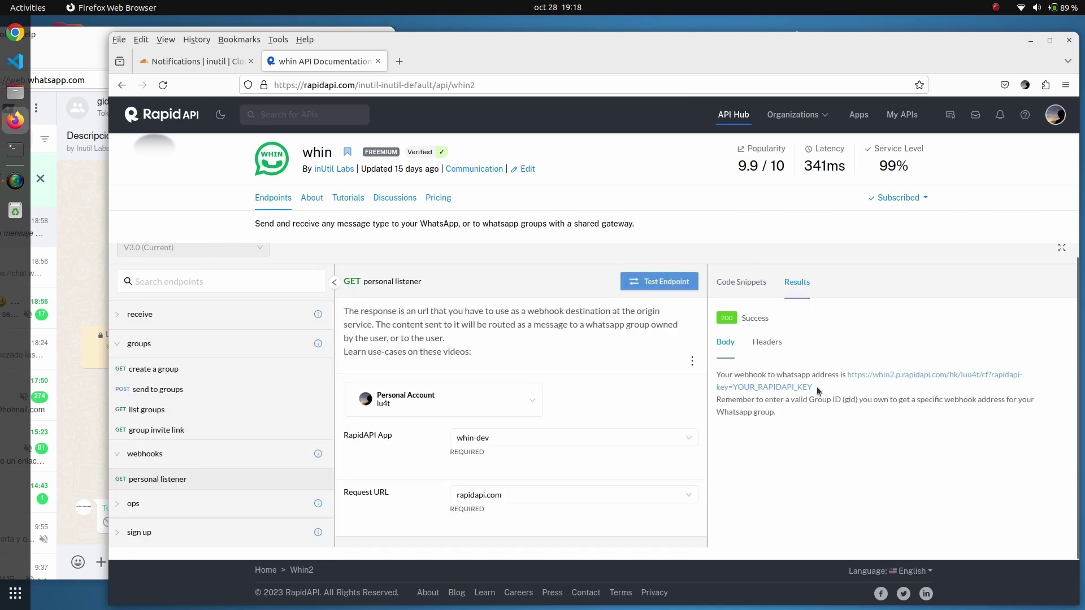
left_click_drag(816, 387, 845, 377)
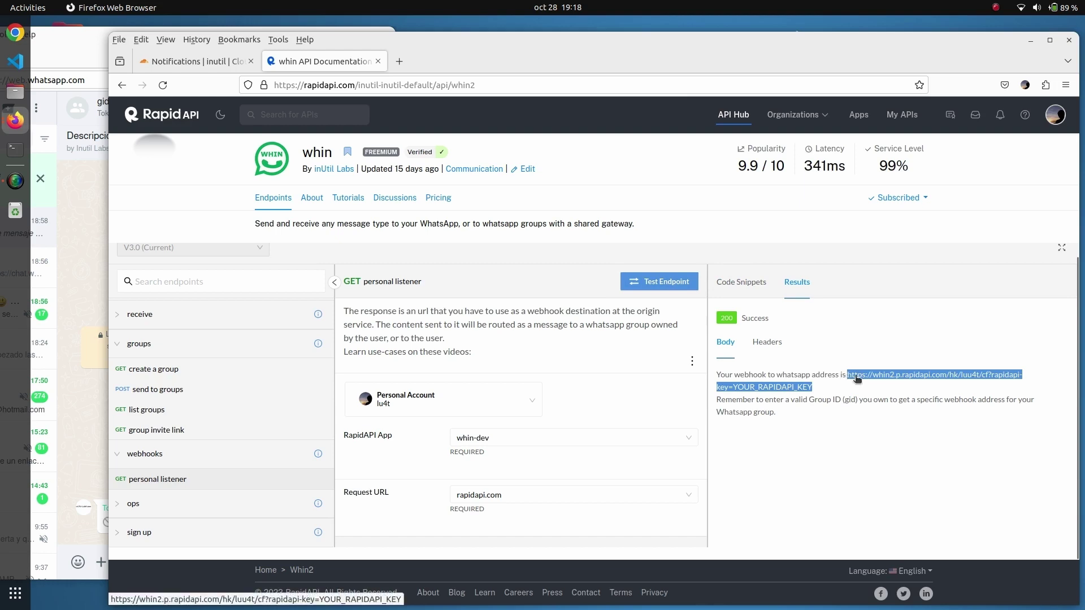
right_click(856, 377)
left_click(895, 266)
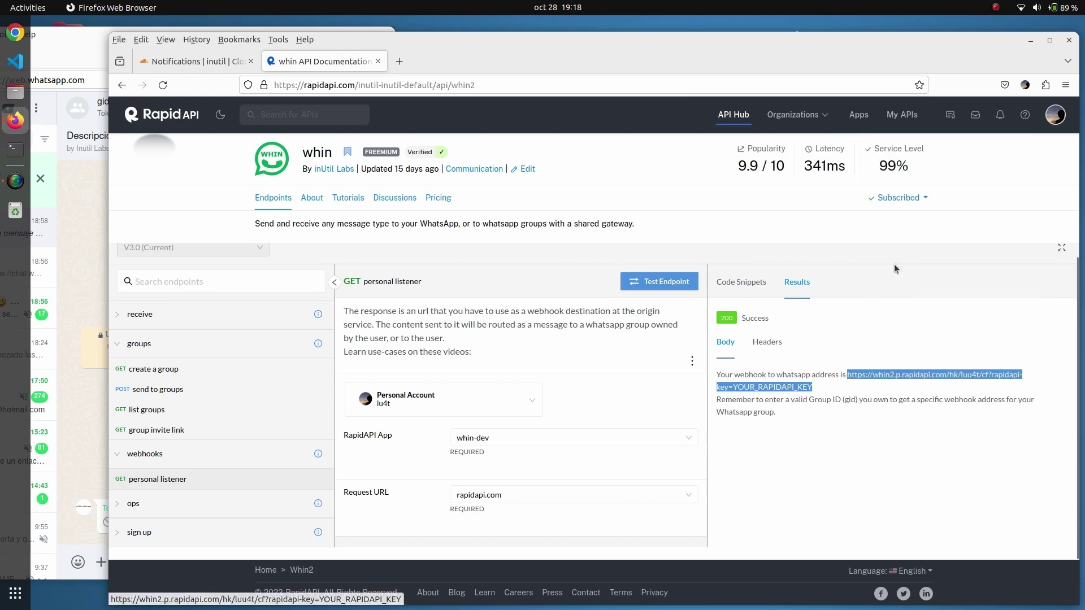
- Name the webhook 'whatsapp to me' and paste the whin webhook address as its URL
left_click(213, 63)
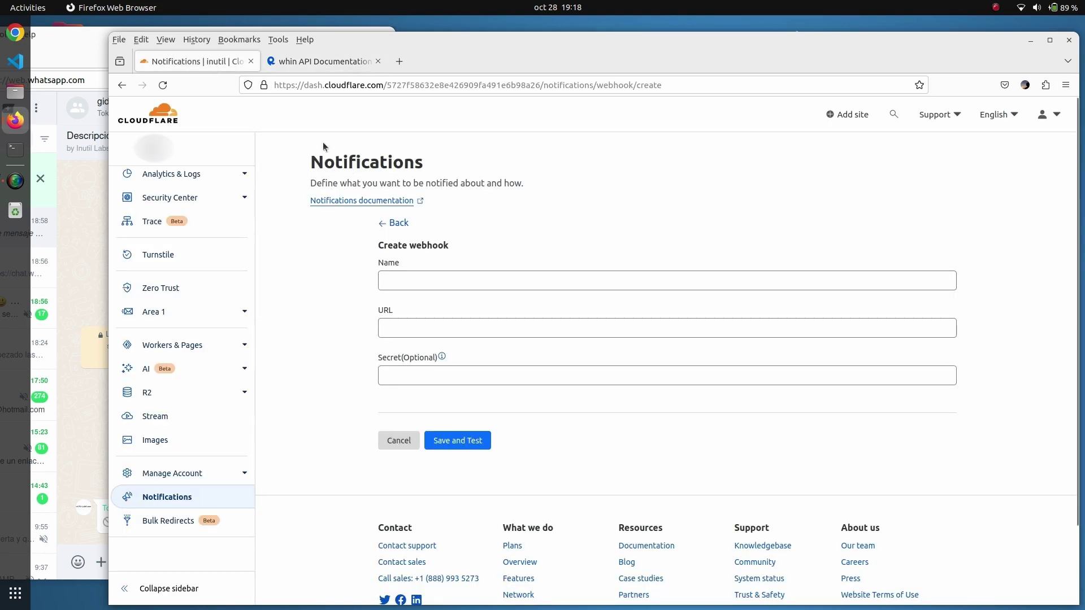
left_click(425, 280)
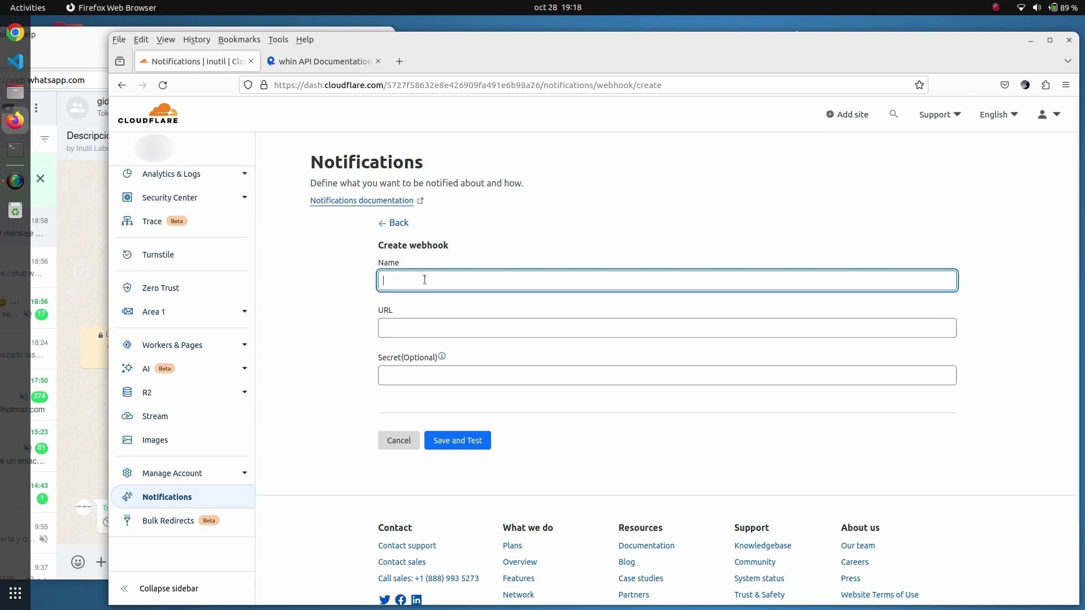
type("webho")
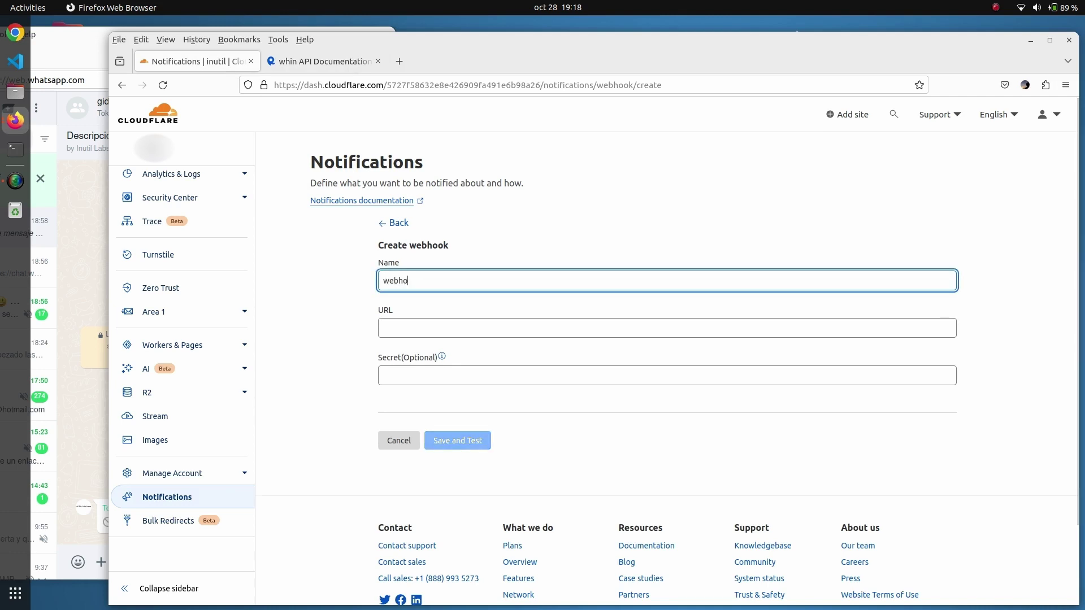
key("BackSpace")
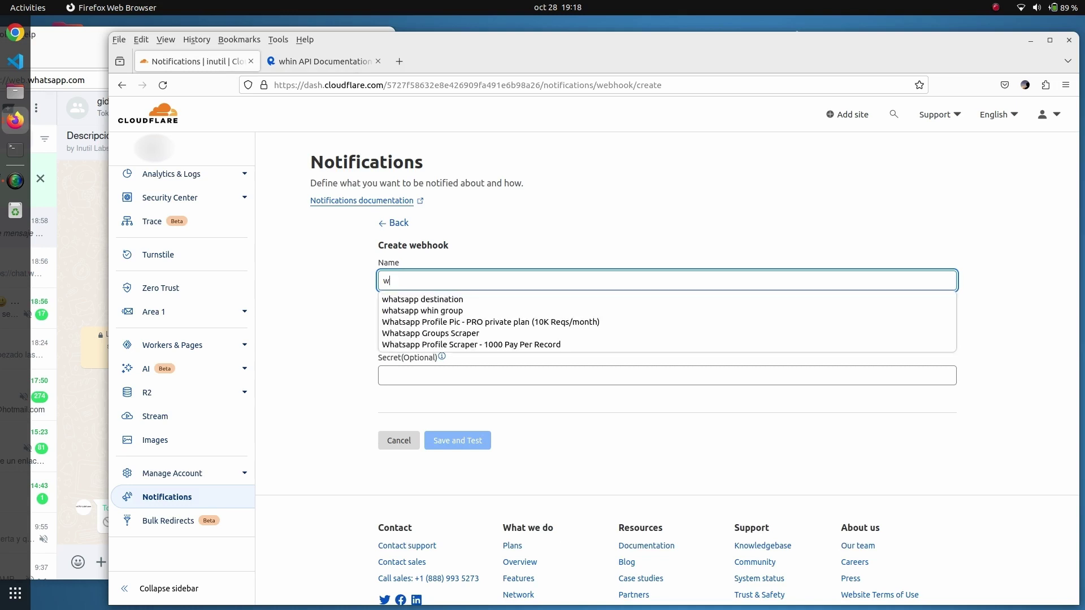
type("hatsapp ")
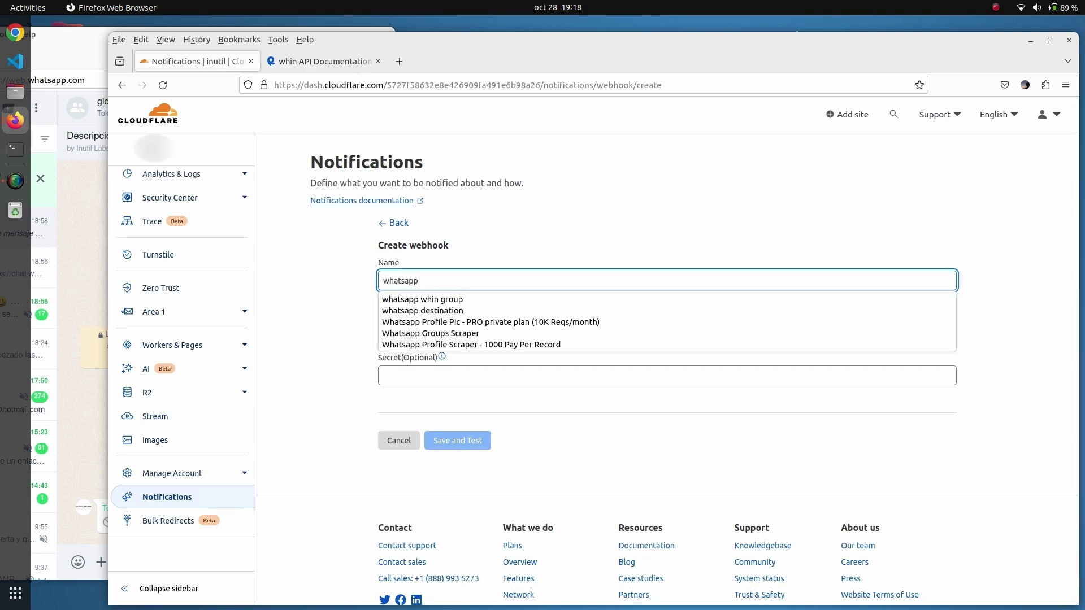
type("to me")
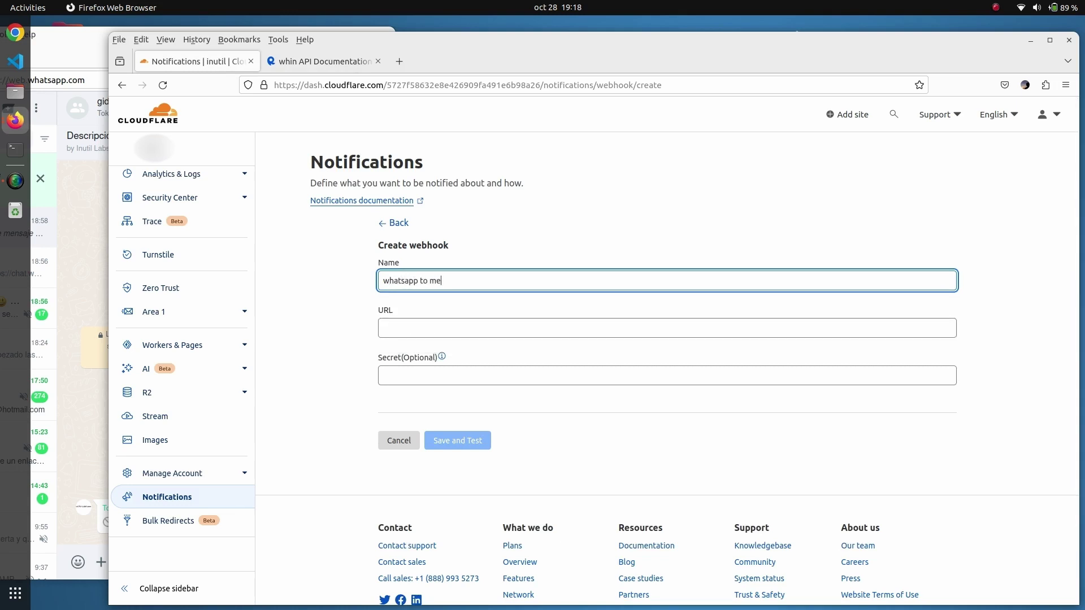
left_click(451, 326)
key("ctrl+v")
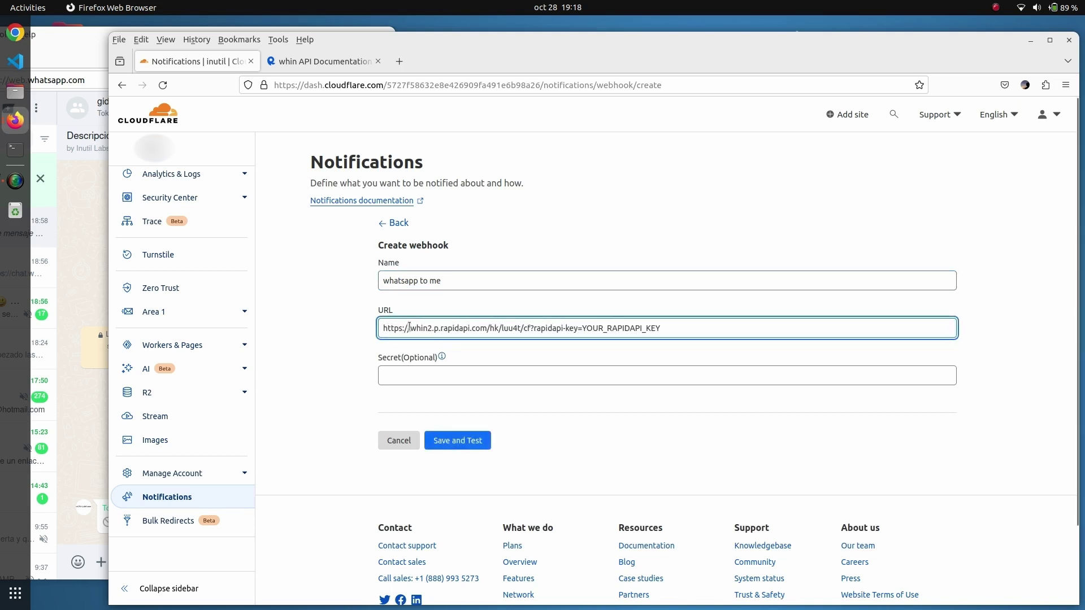
- Replace YOUR_RAPIDAPI_KEY in the URL with the RapidAPI key from the snippet, then save and test
left_click(333, 65)
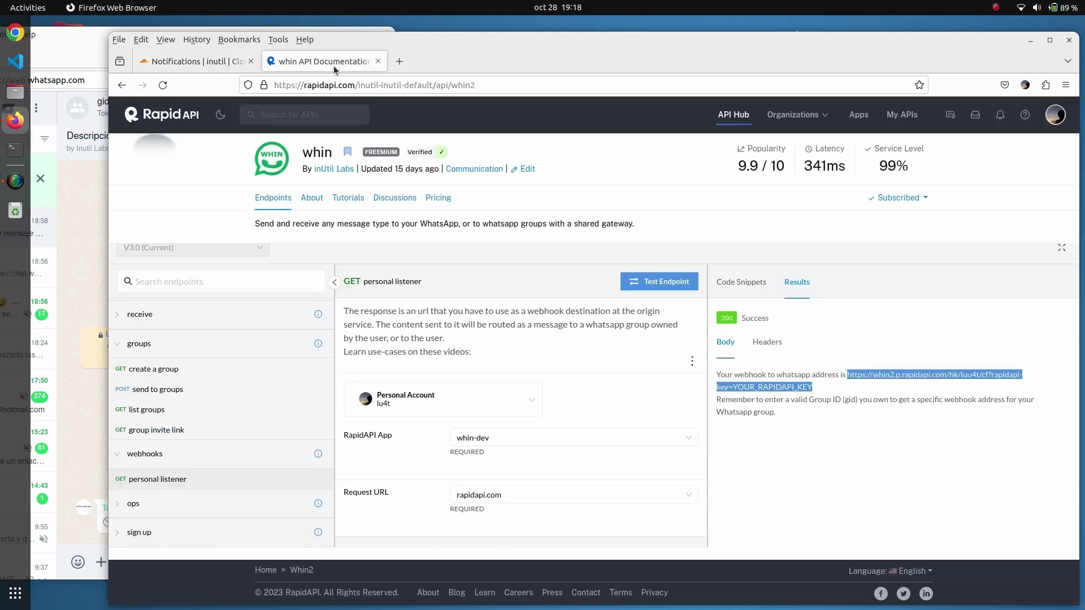
left_click(741, 285)
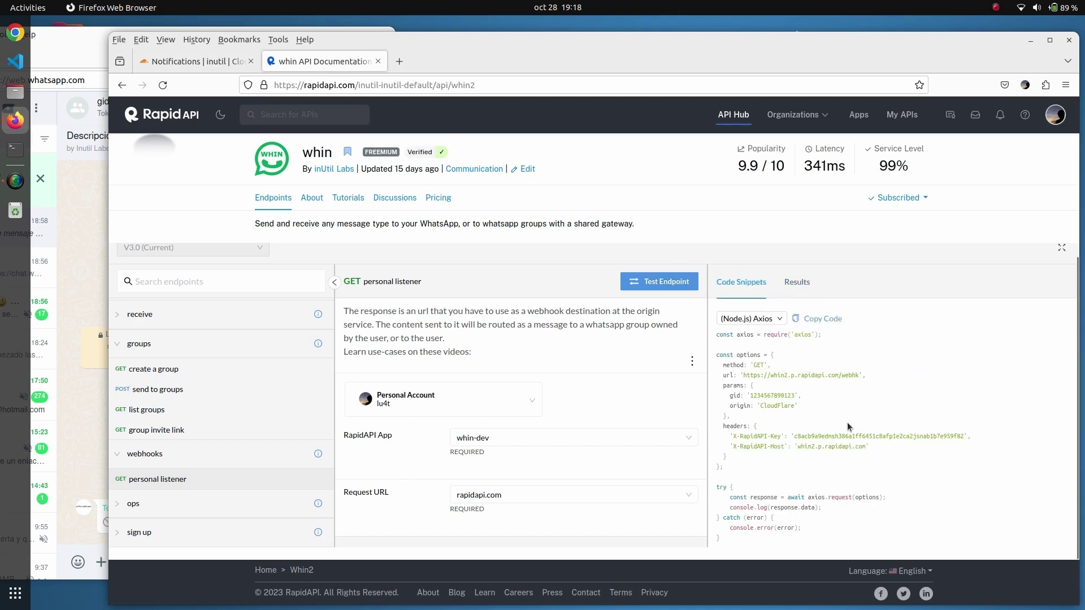
double_click(873, 434)
right_click(874, 435)
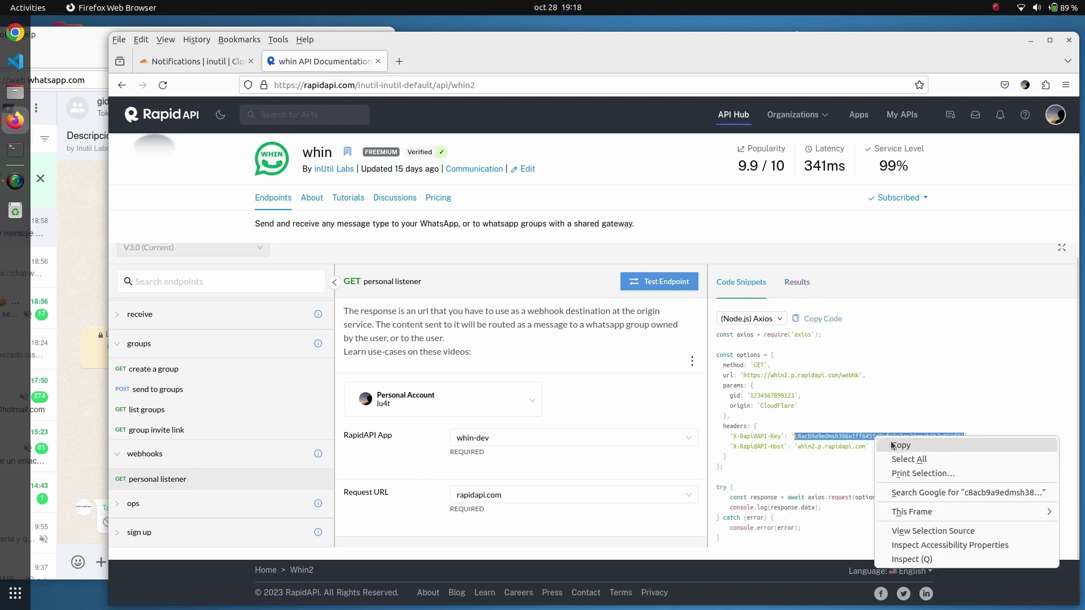
left_click(894, 447)
left_click(223, 62)
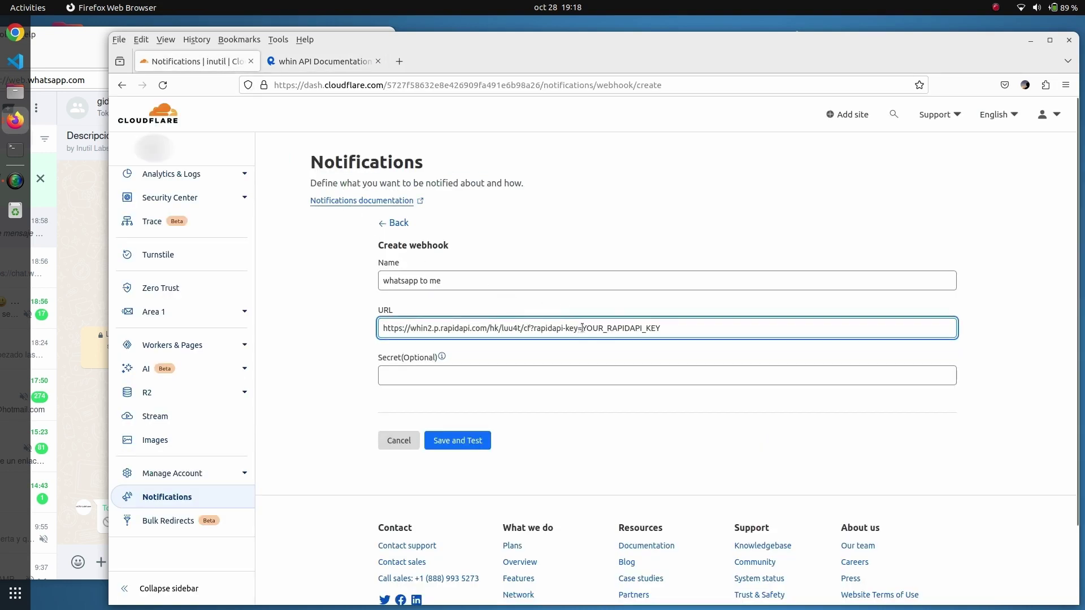
left_click_drag(582, 328, 729, 332)
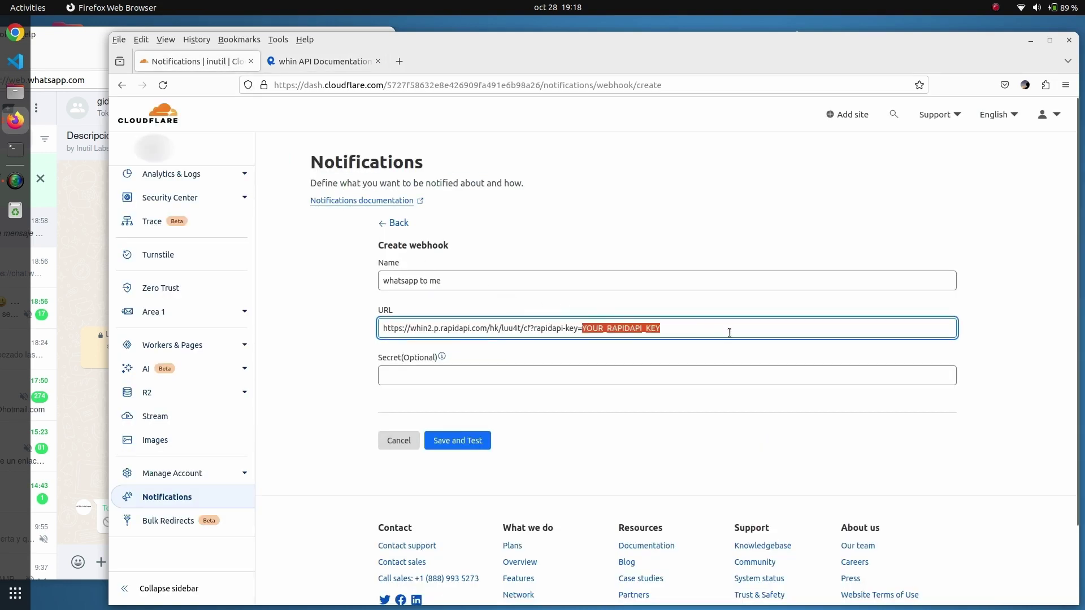
right_click(630, 331)
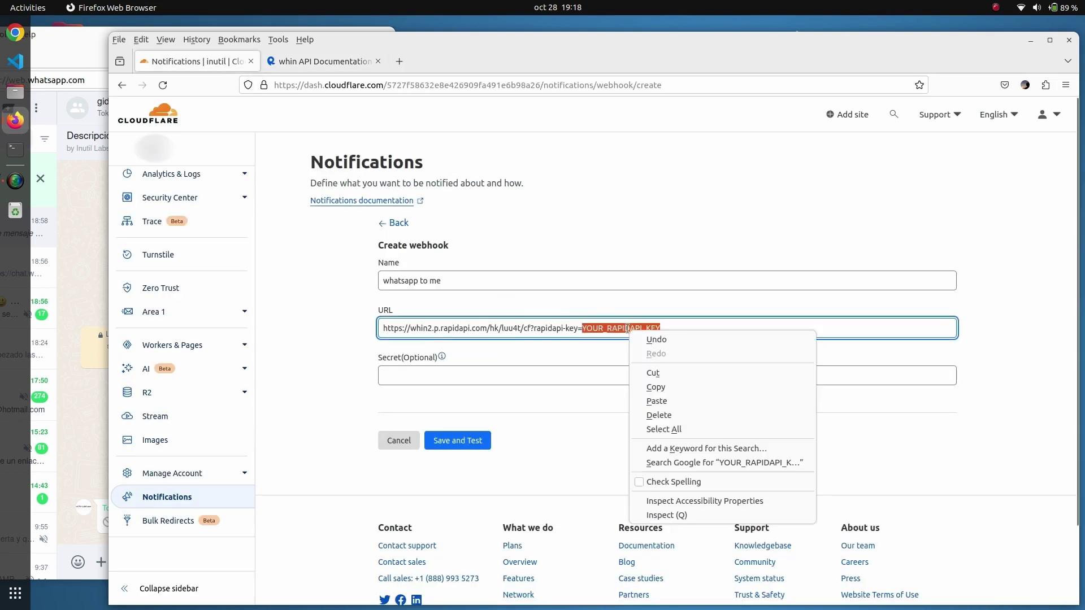
left_click(681, 401)
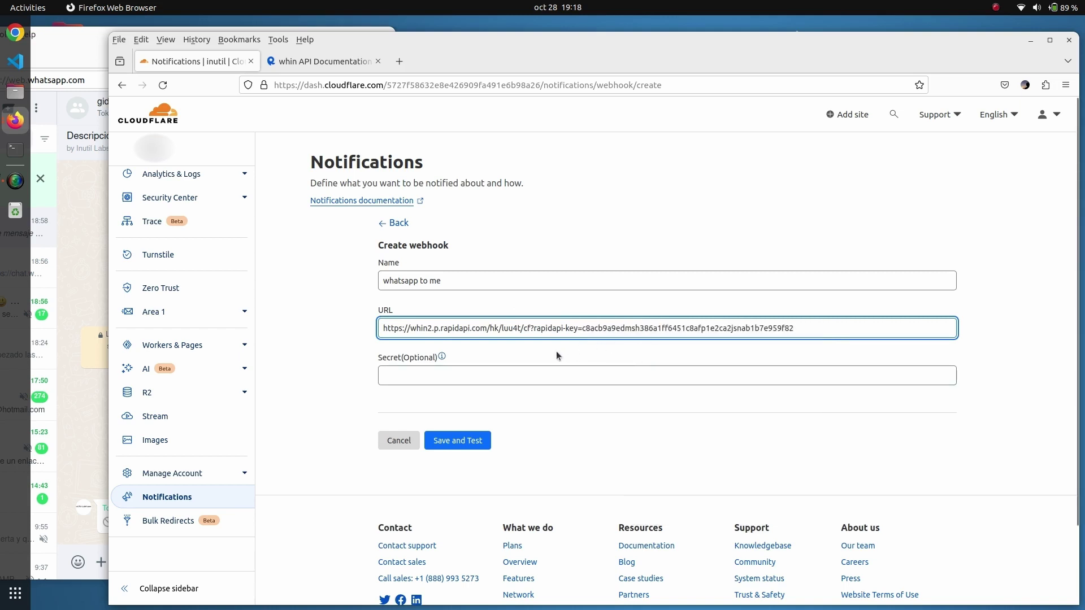
left_click(455, 440)
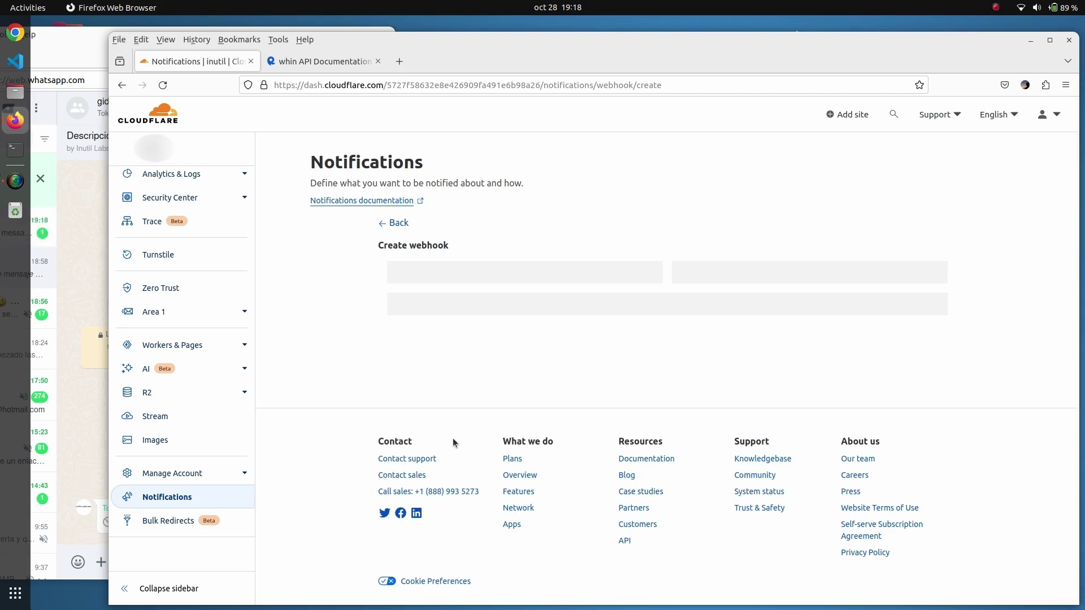
- Check the CF Alert test message in the WhatsApp chat, then return to the Cloudflare window
left_click(46, 225)
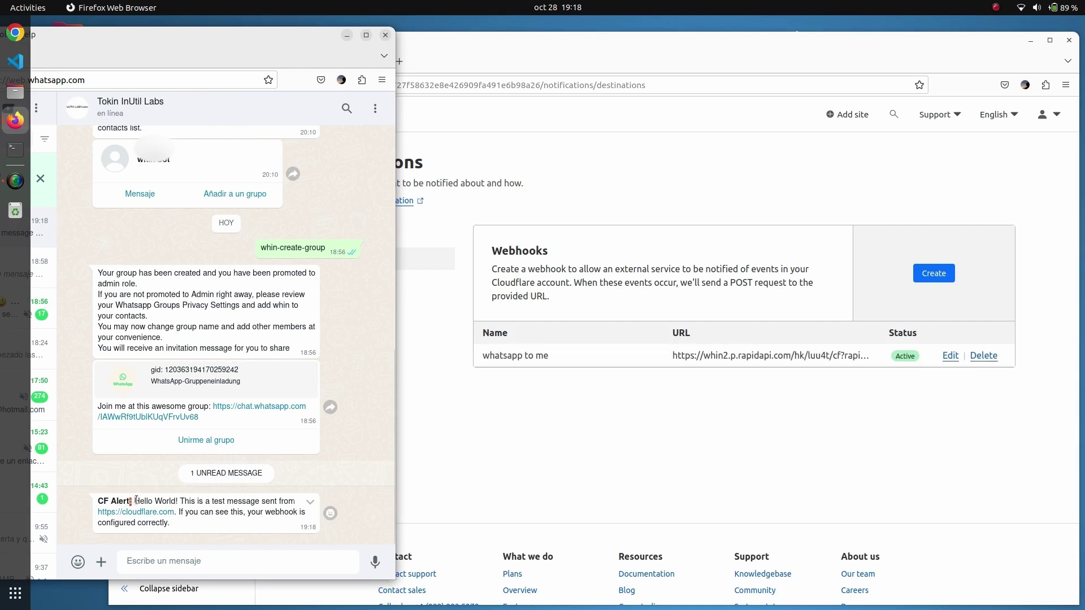
left_click_drag(130, 502, 261, 525)
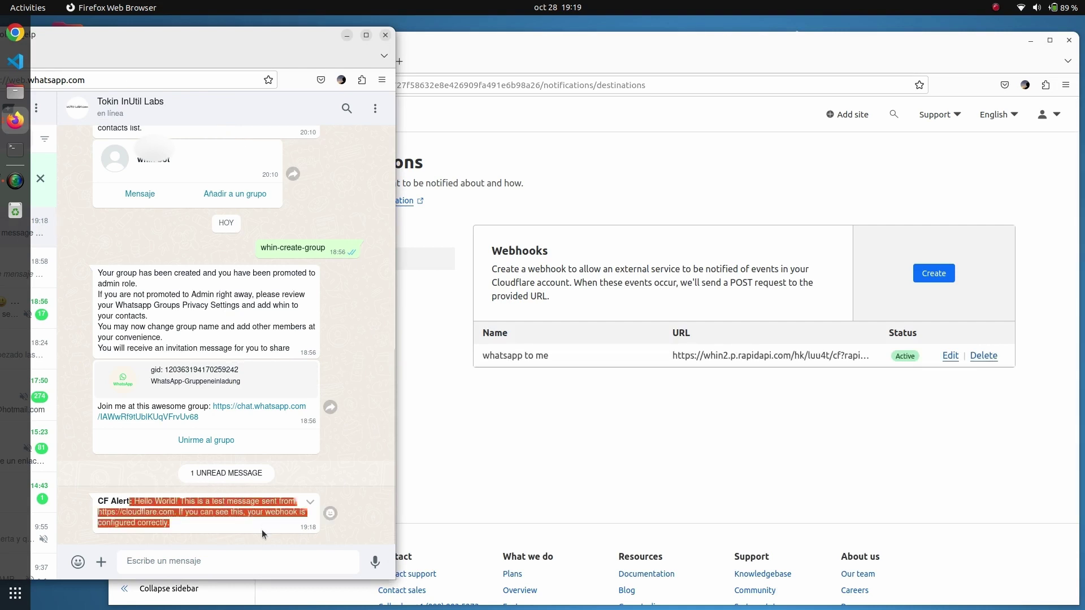
left_click(262, 530)
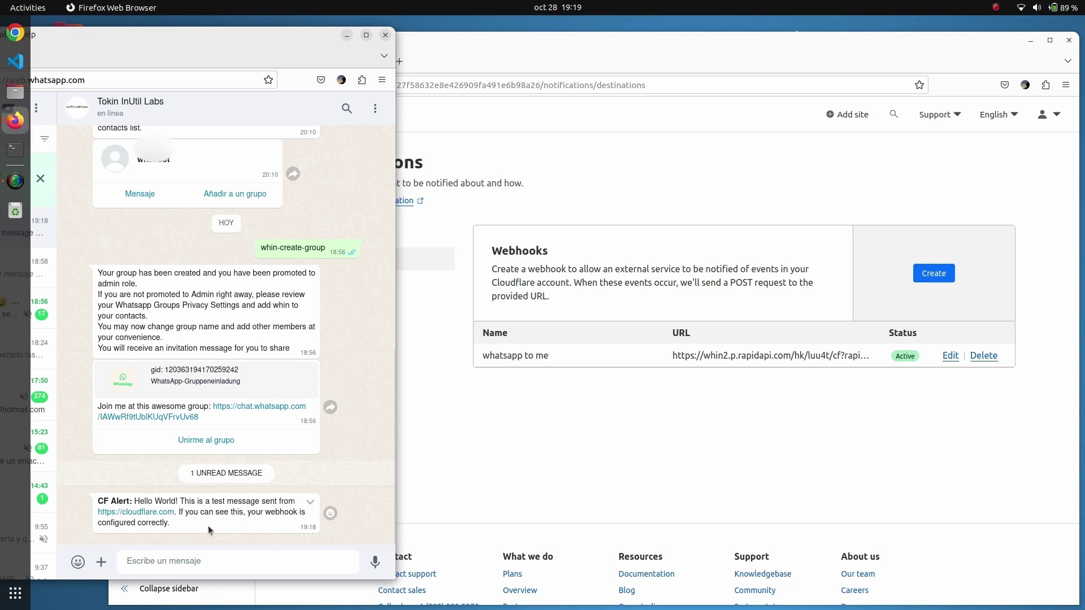
left_click(548, 423)
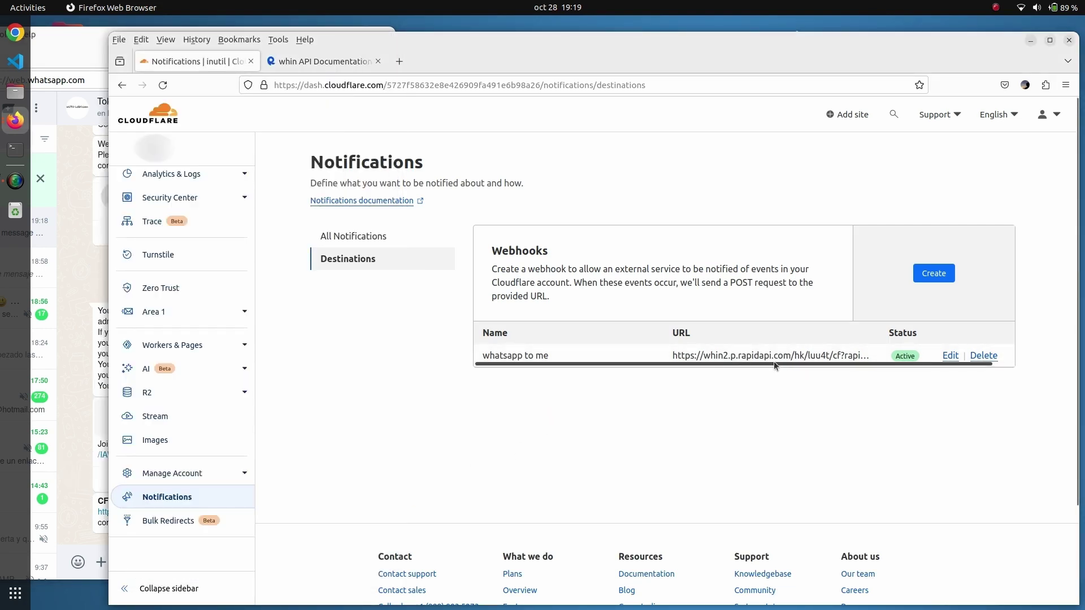
- Create another webhook and enter the name 'whatsapp to a group'
left_click(935, 274)
left_click(576, 282)
type("wha")
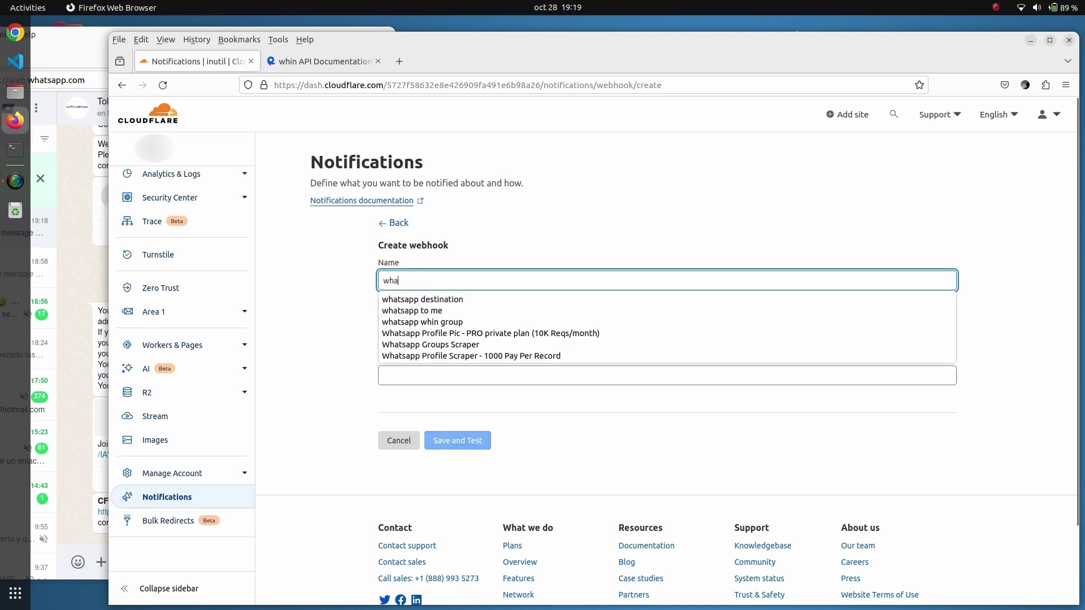
type("tsapp to a")
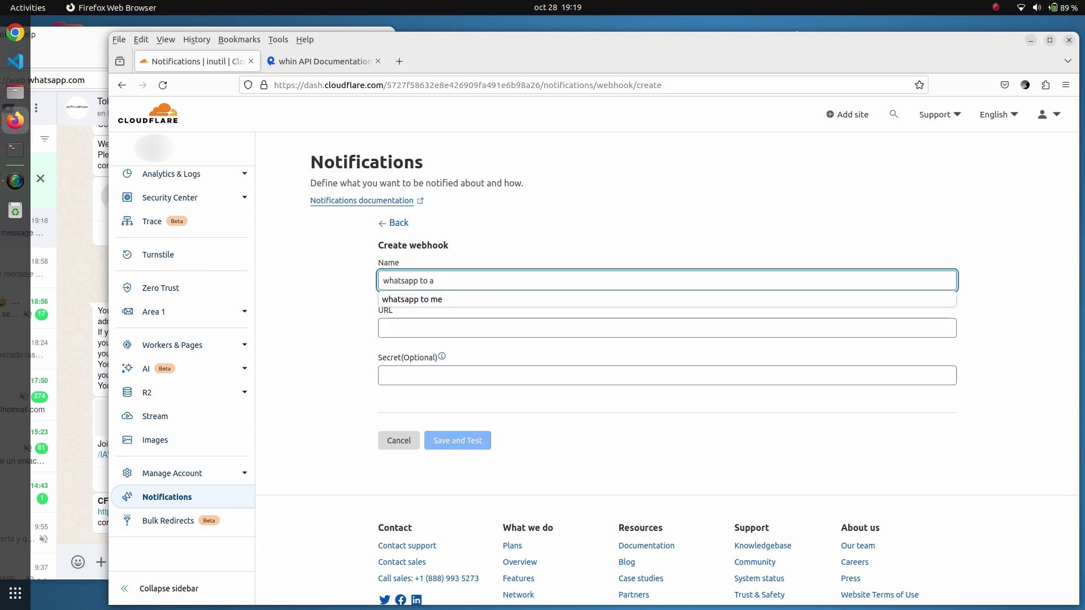
type(" group")
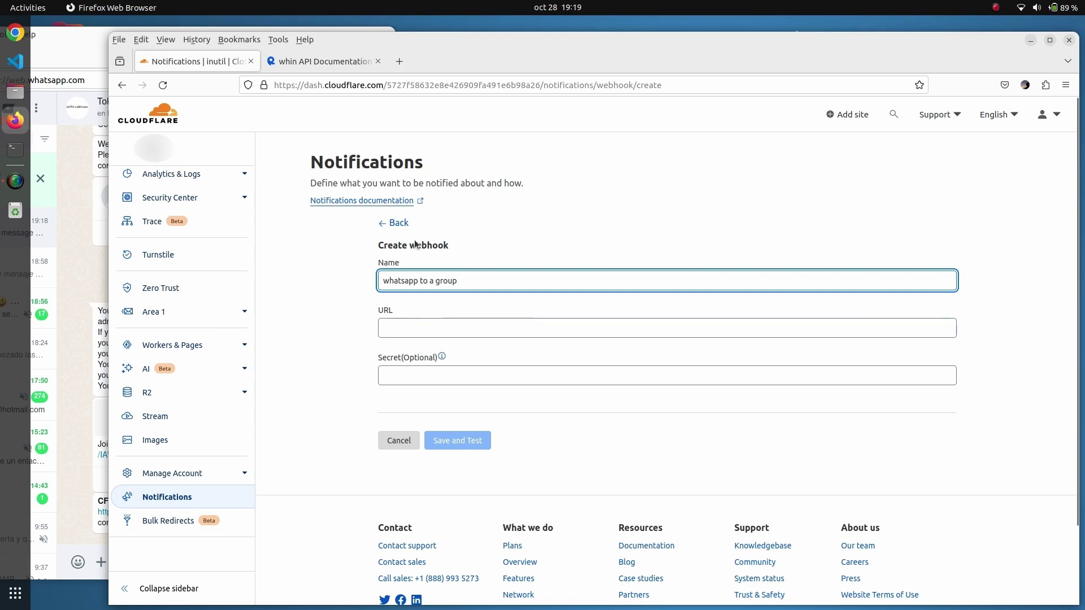
- Run the whin 'create a group' endpoint to a 200 Success and check WhatsApp for the invitation
left_click(324, 62)
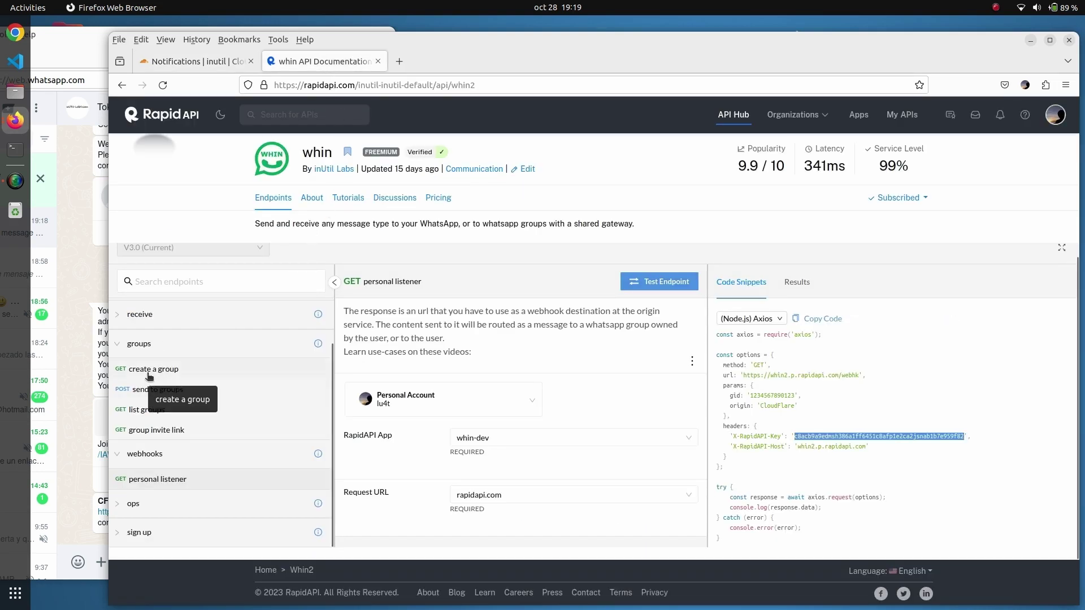
left_click(136, 344)
left_click(139, 425)
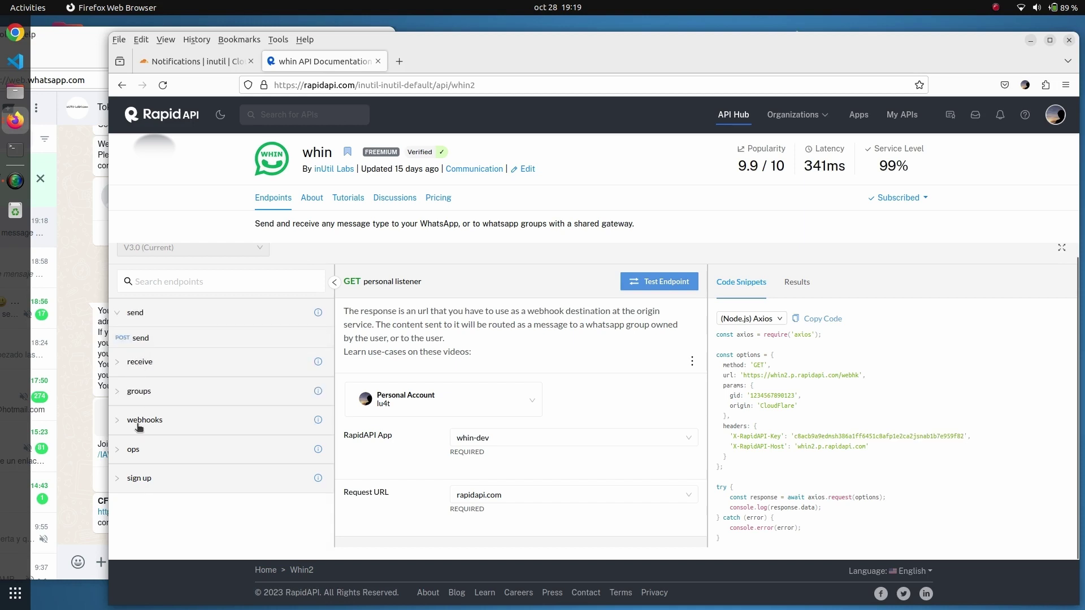
left_click(138, 399)
left_click(150, 399)
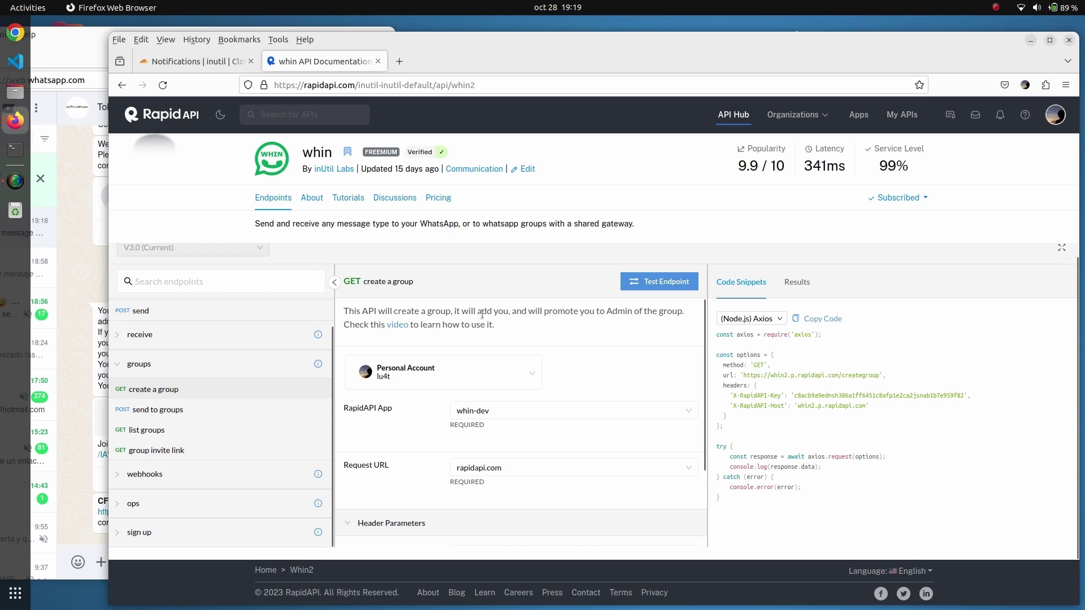
left_click(662, 283)
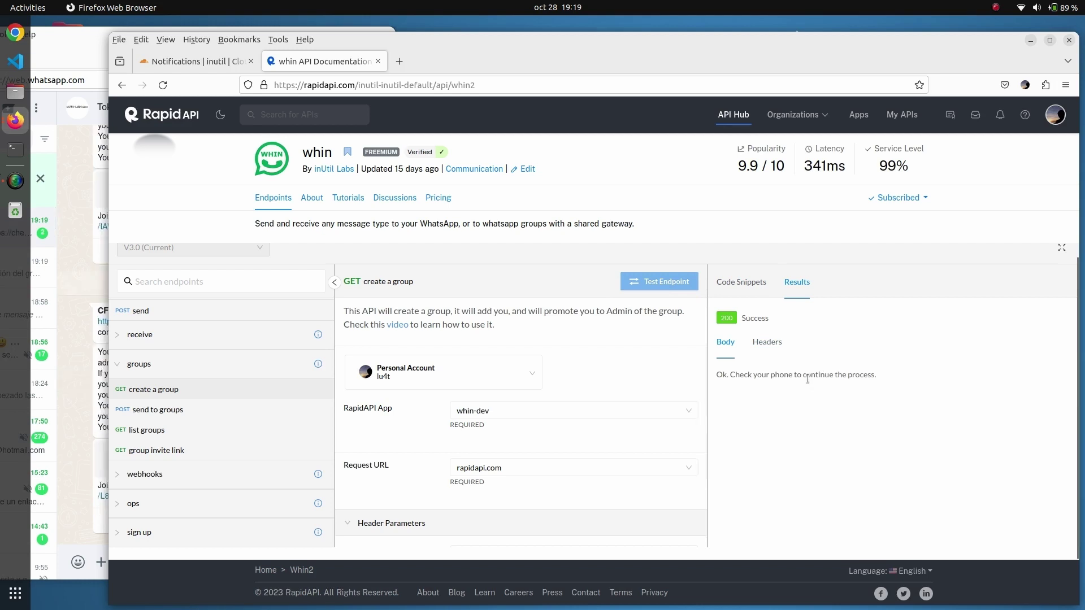
left_click(70, 224)
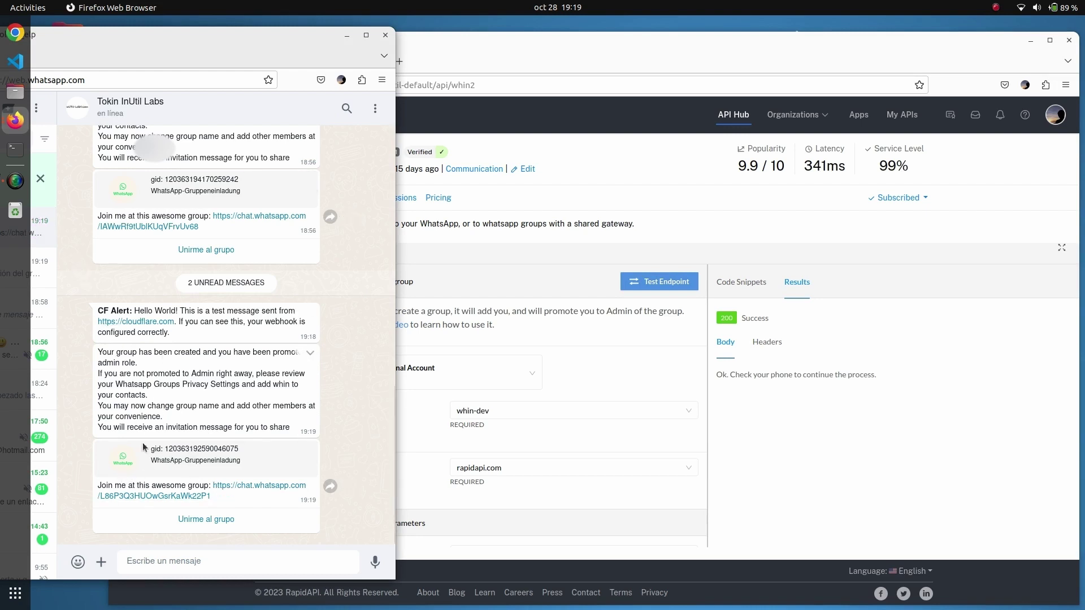
- Join the new group through its invitation link and copy its gid from the group info
left_click(184, 497)
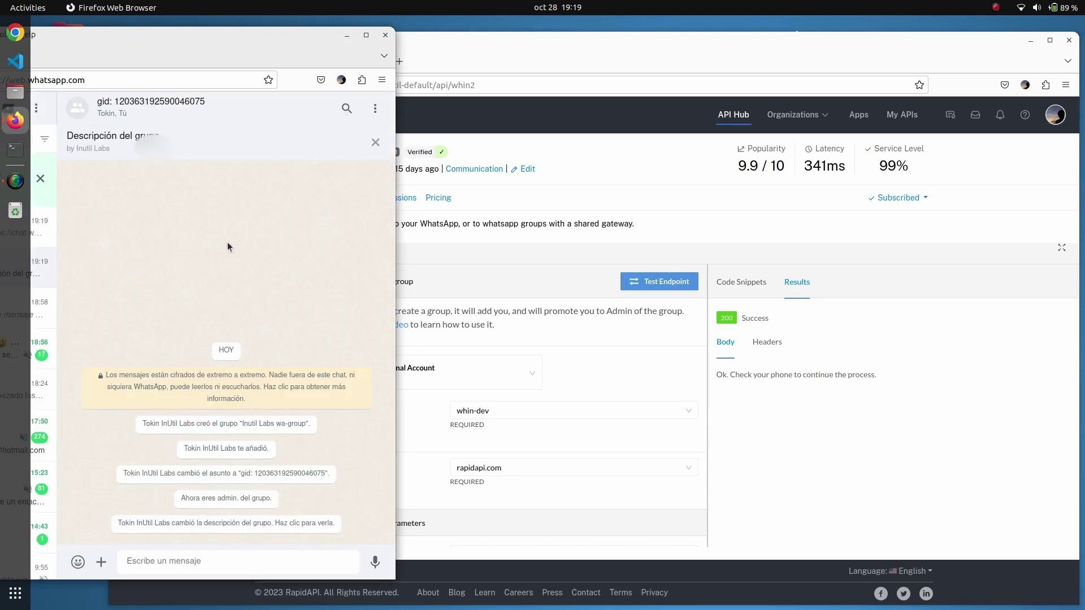
left_click(192, 108)
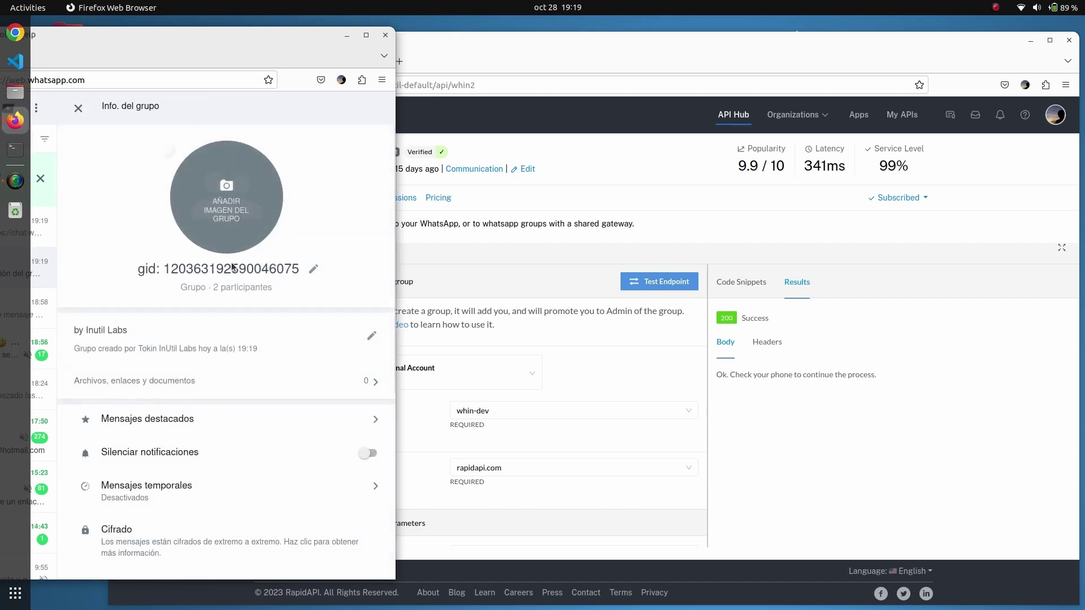
double_click(242, 269)
right_click(242, 270)
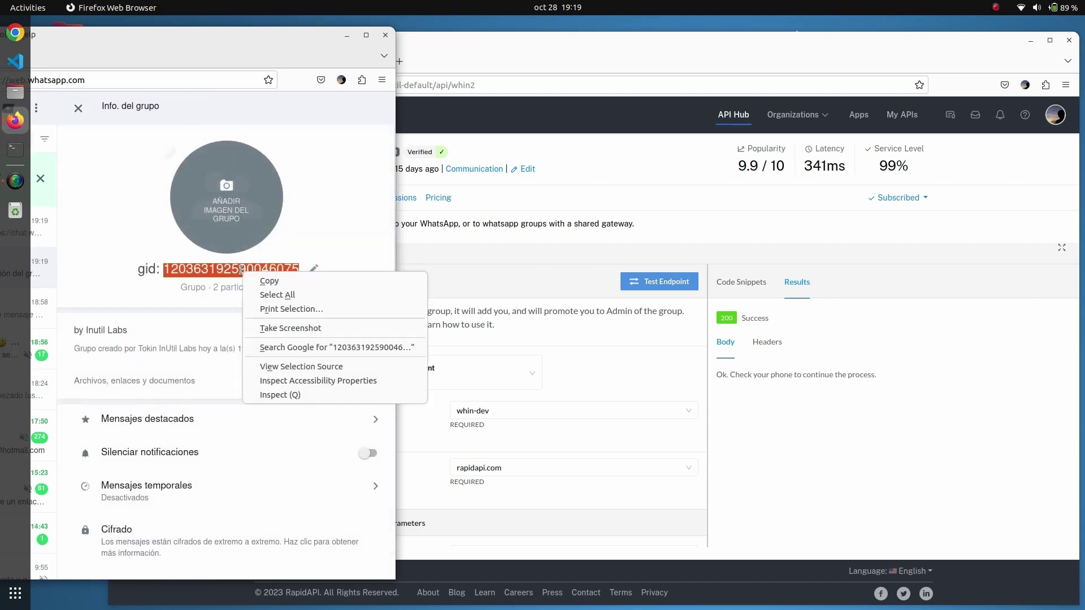
left_click(269, 282)
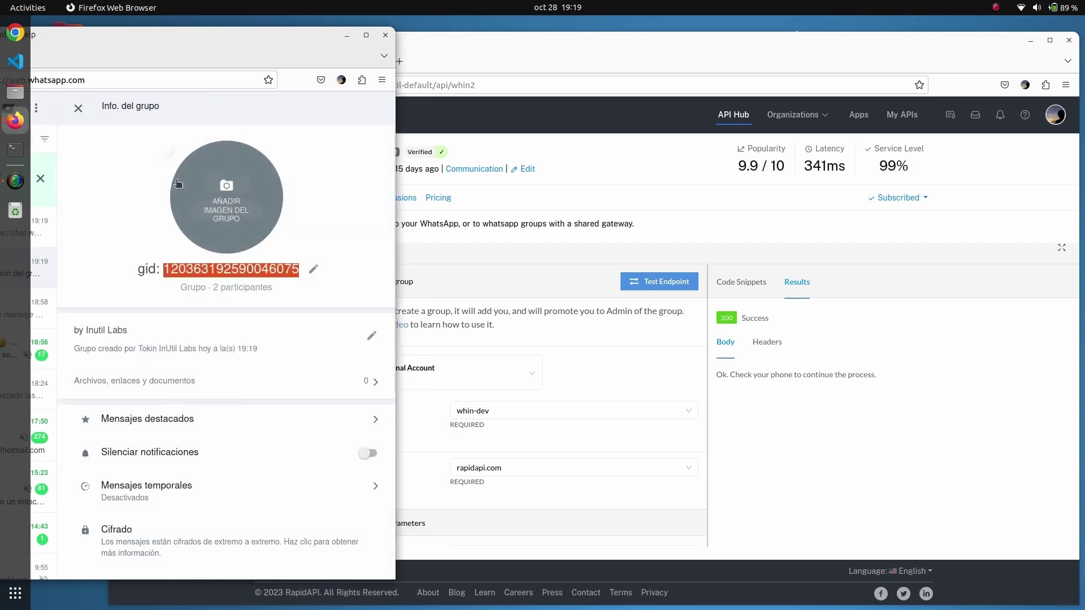
left_click(79, 109)
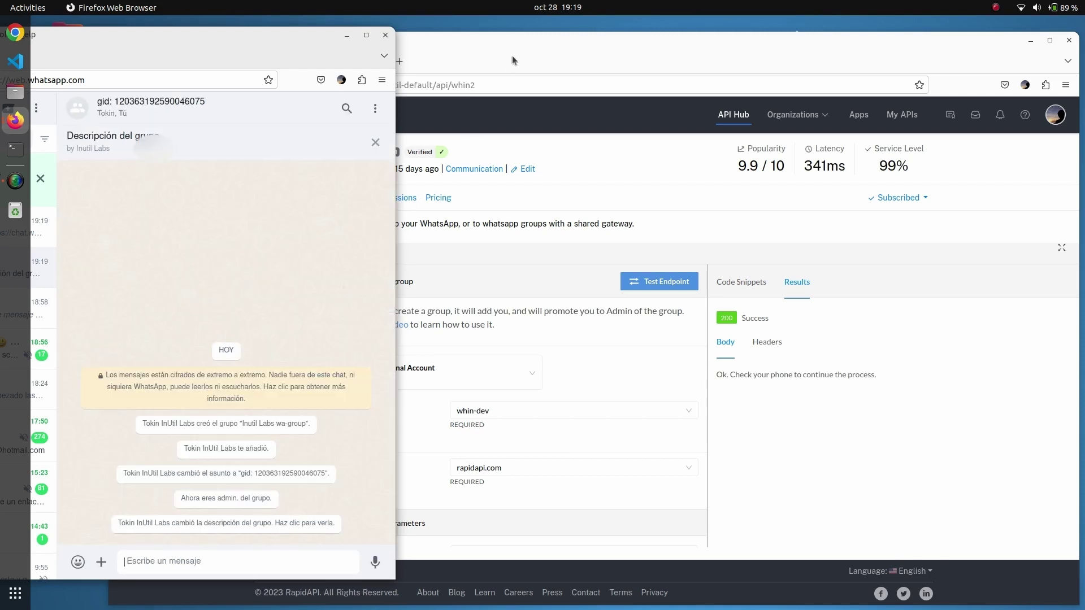
left_click(516, 39)
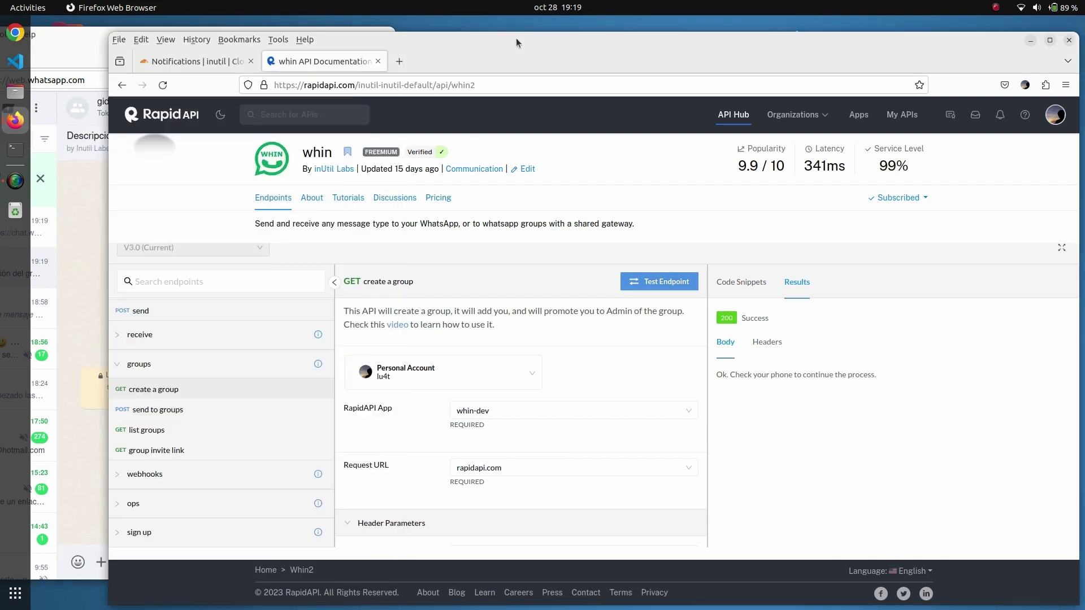
- Open the whin 'personal listener' webhook endpoint and paste the new group's gid into its gid field
left_click(136, 369)
left_click(142, 422)
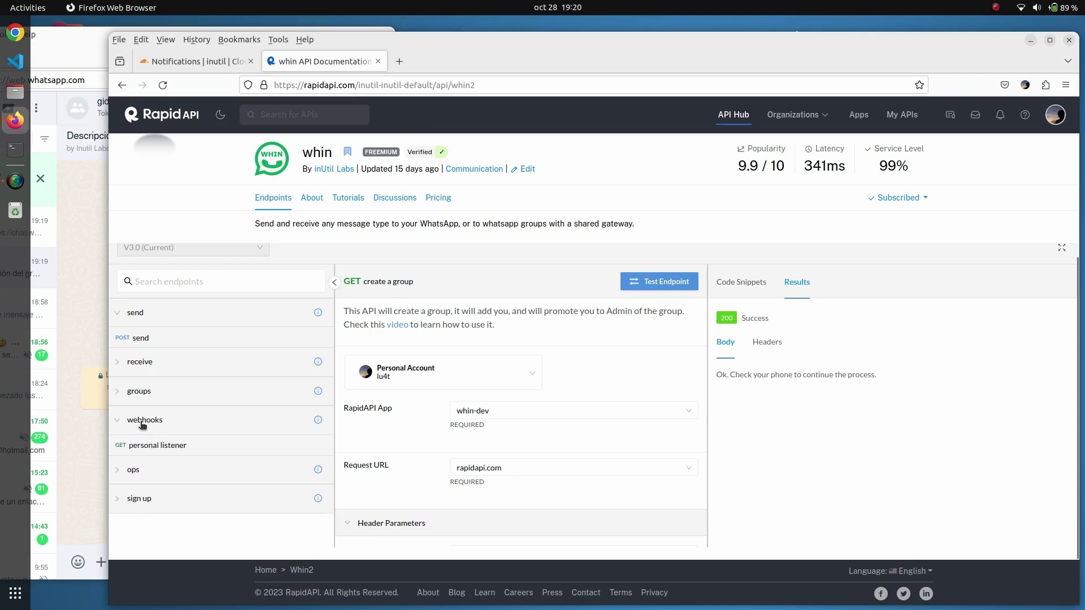
left_click(154, 447)
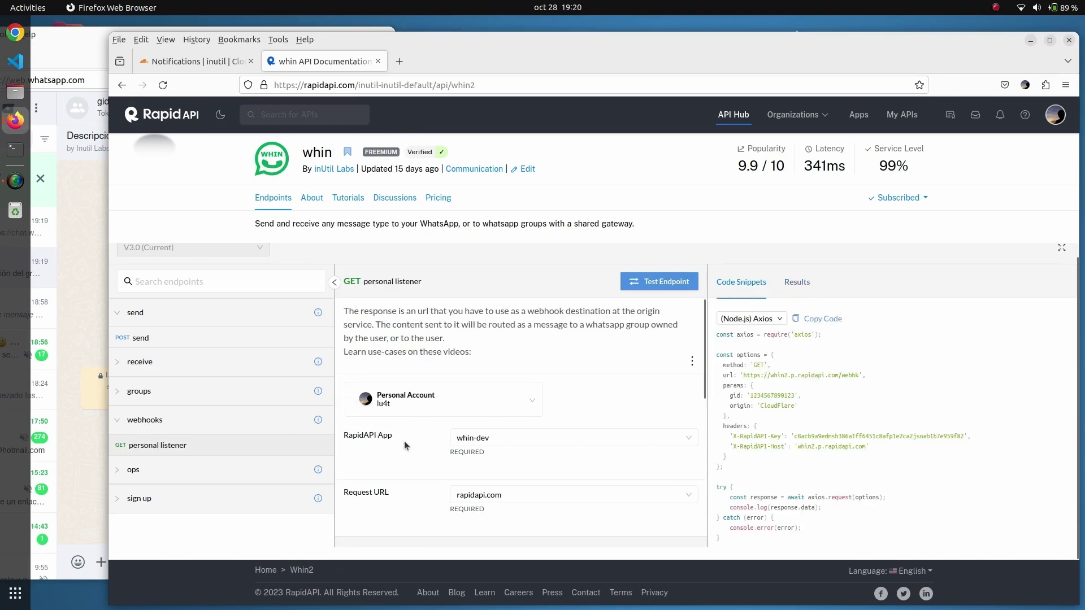
scroll(405, 441, "down", 6)
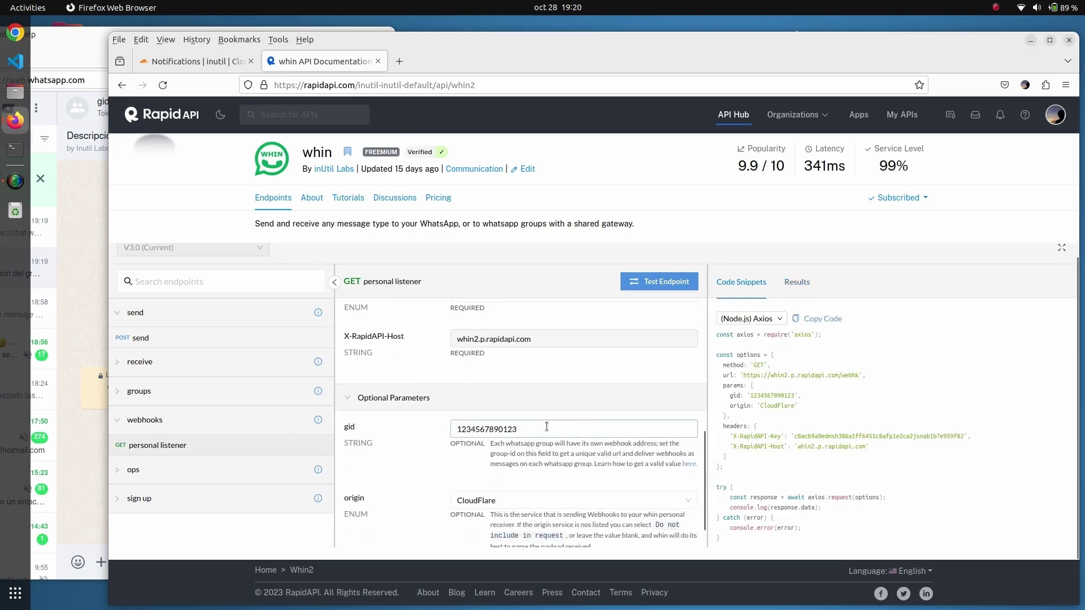
left_click_drag(547, 427, 443, 411)
right_click(488, 433)
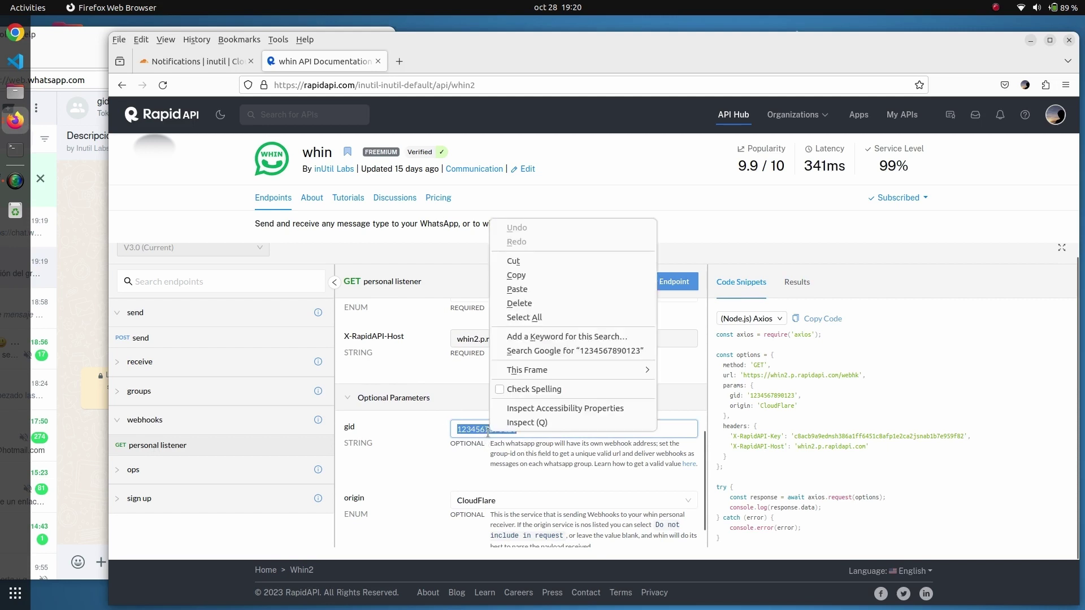
left_click(534, 292)
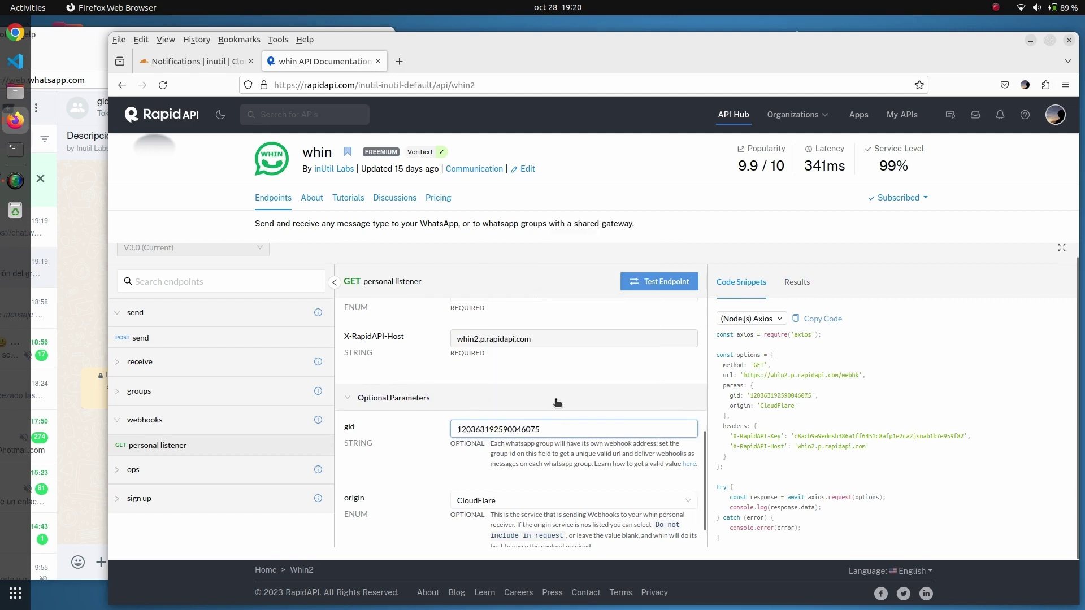
- Run the personal listener request and copy the returned group webhook URL
scroll(435, 482, "down", 1)
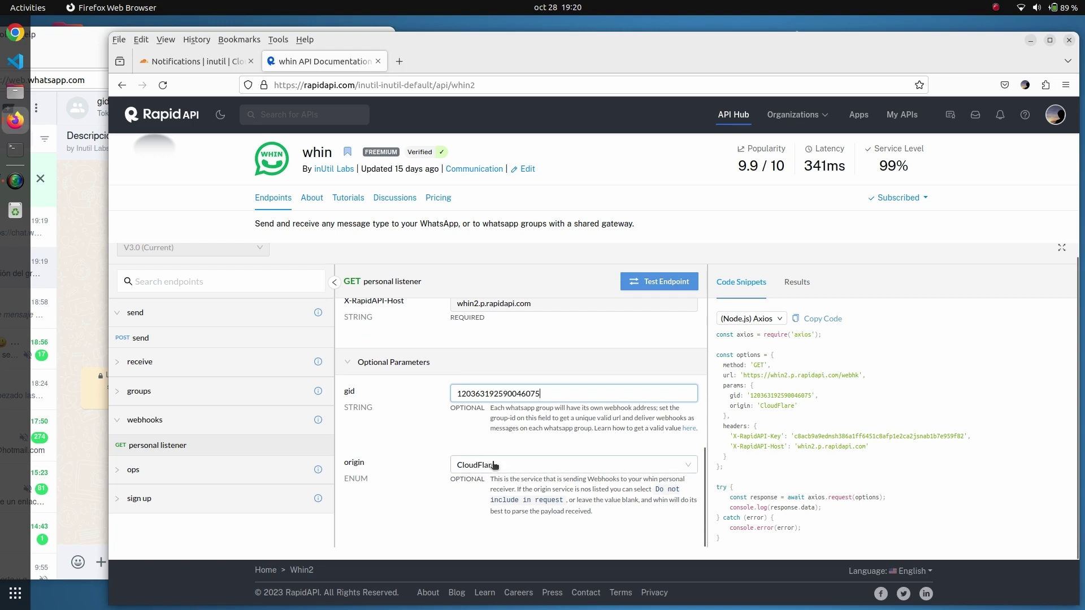
left_click(665, 282)
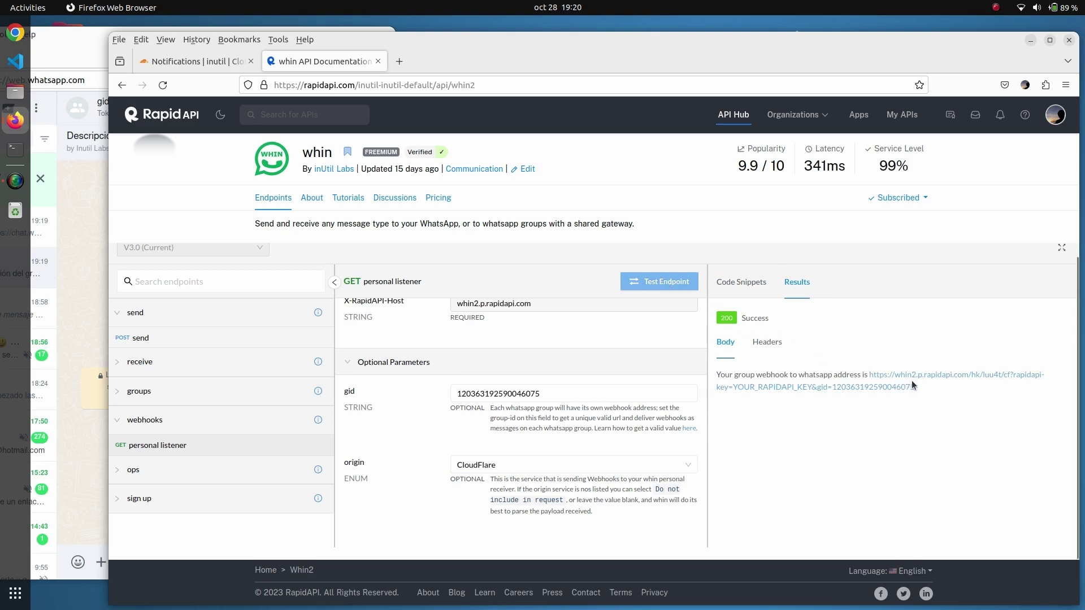
left_click_drag(916, 387, 871, 374)
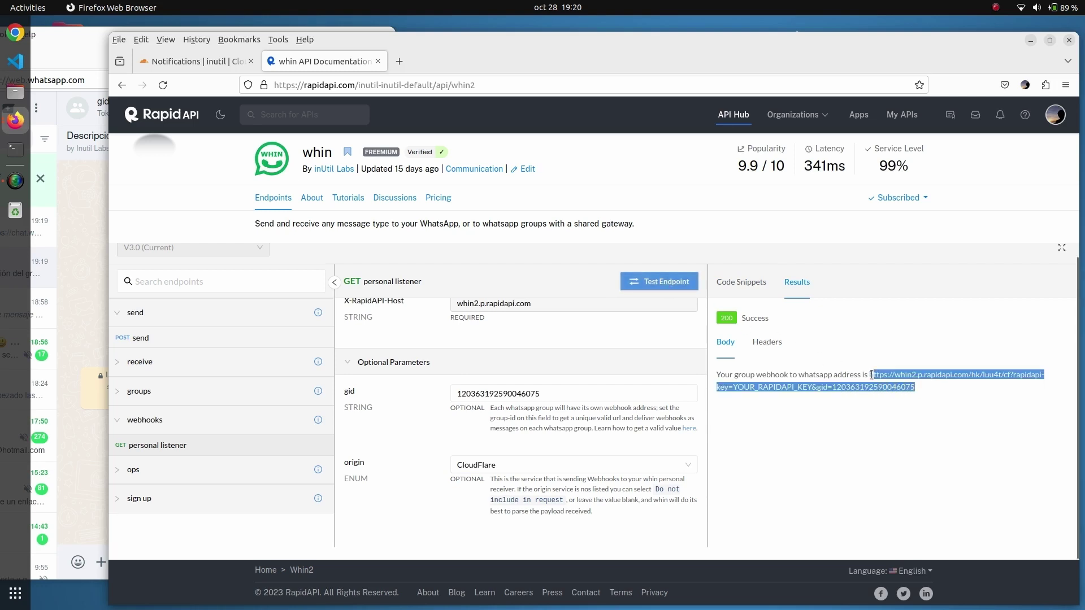
right_click(875, 379)
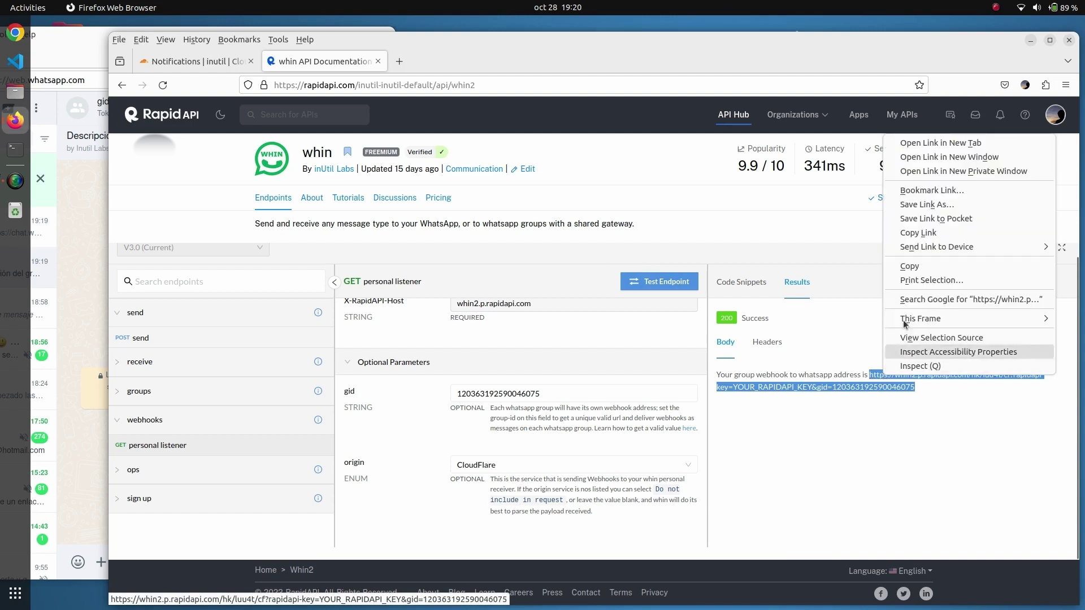
left_click(911, 271)
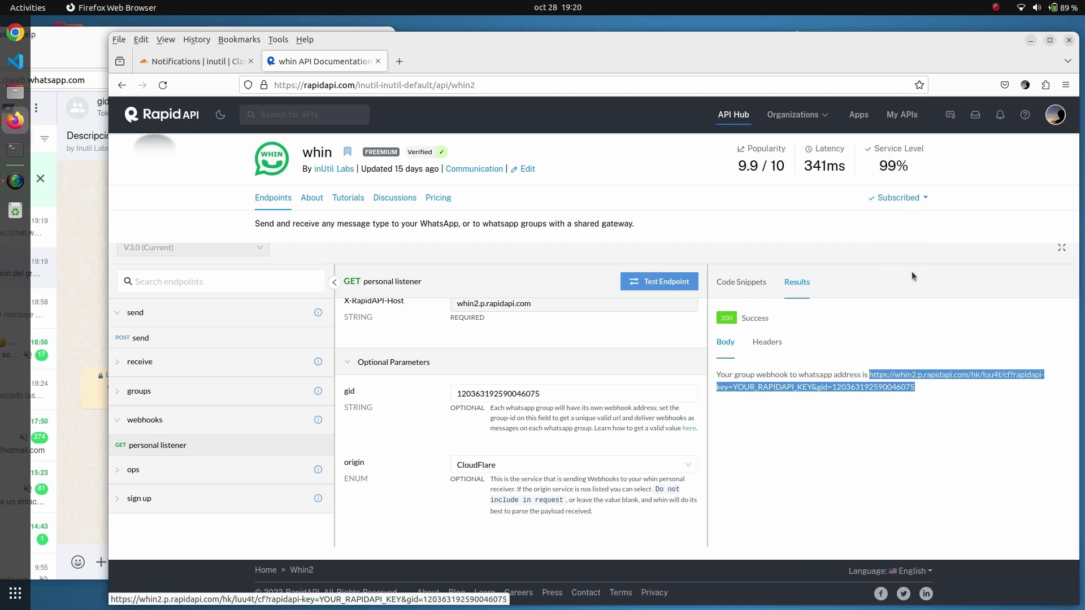
left_click(205, 68)
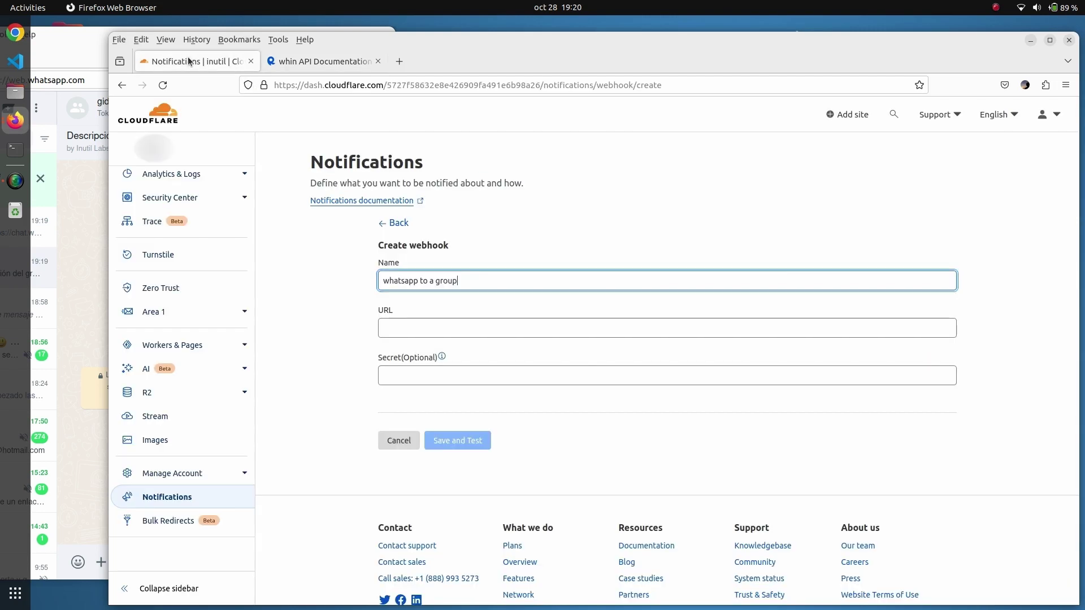
- Paste the group webhook URL into Cloudflare's URL field and copy the X-RapidAPI-Key from the code snippet
left_click(434, 323)
key("ctrl+v")
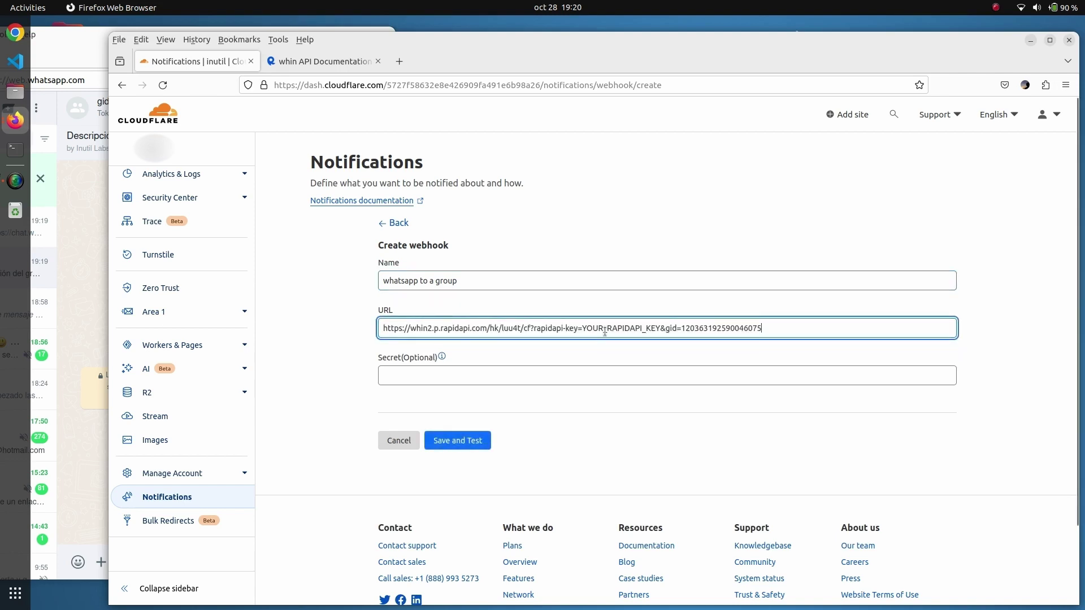
left_click(308, 61)
left_click(738, 282)
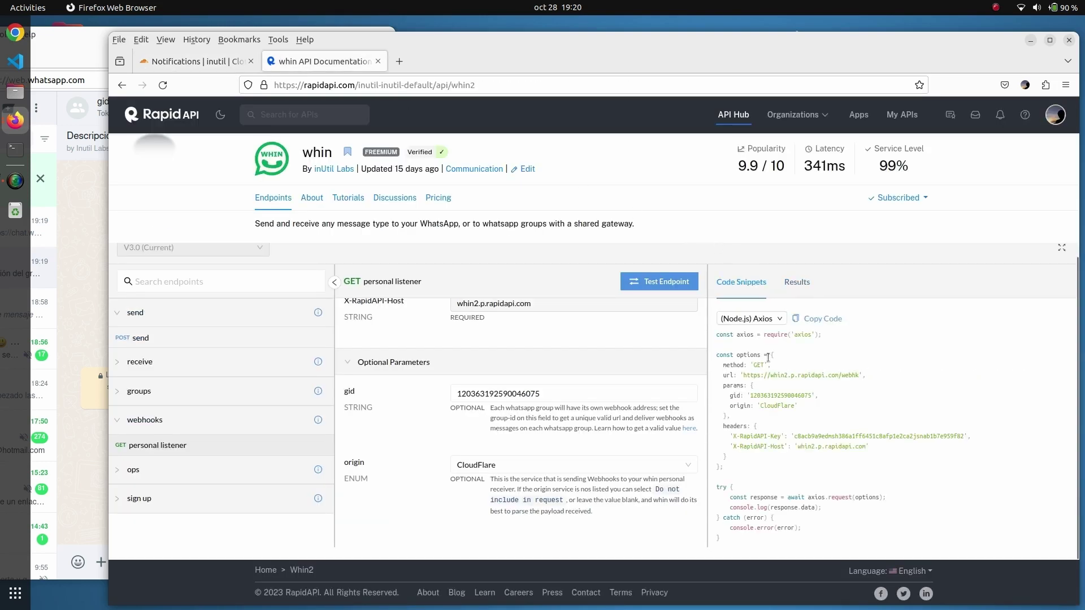
double_click(869, 435)
right_click(869, 435)
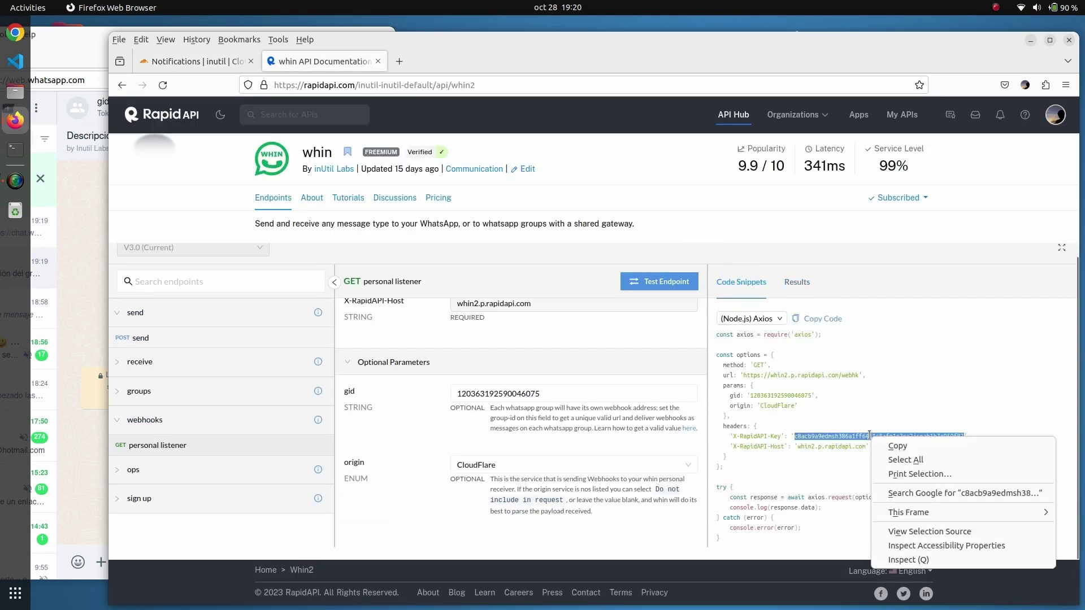
left_click(887, 446)
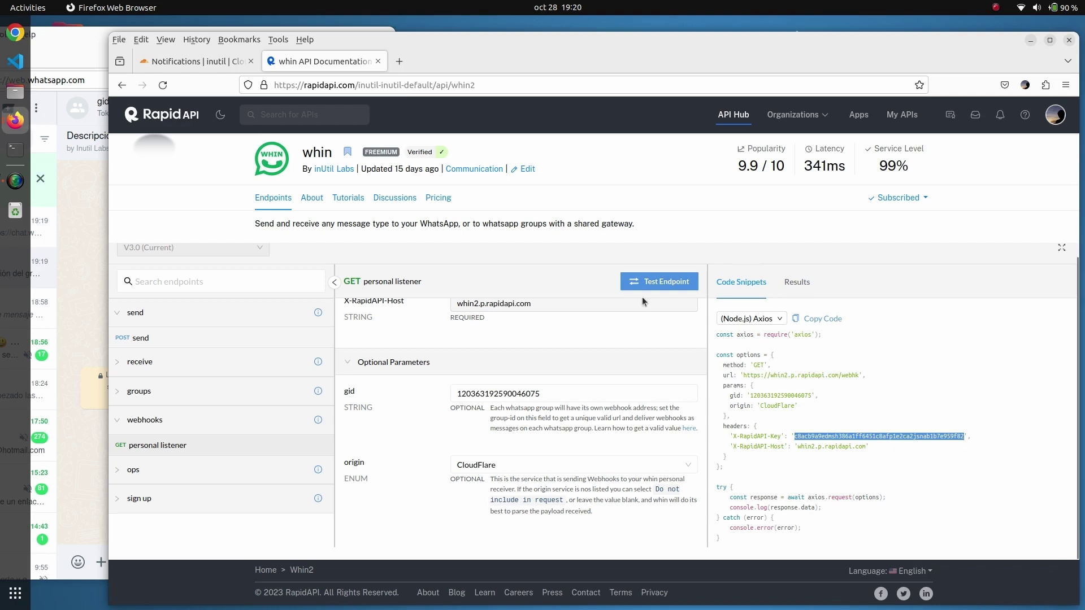
- Replace YOUR_RAPIDAPI_KEY in the webhook URL with the copied key, then save and test
left_click(199, 66)
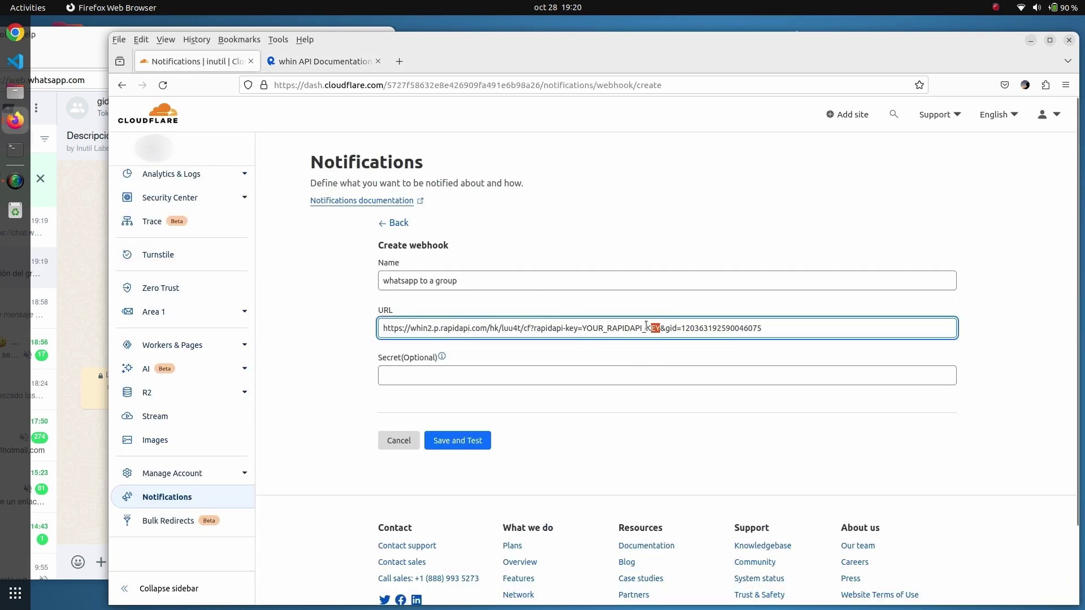
left_click_drag(646, 326, 611, 329)
key("shift+End")
double_click(583, 330)
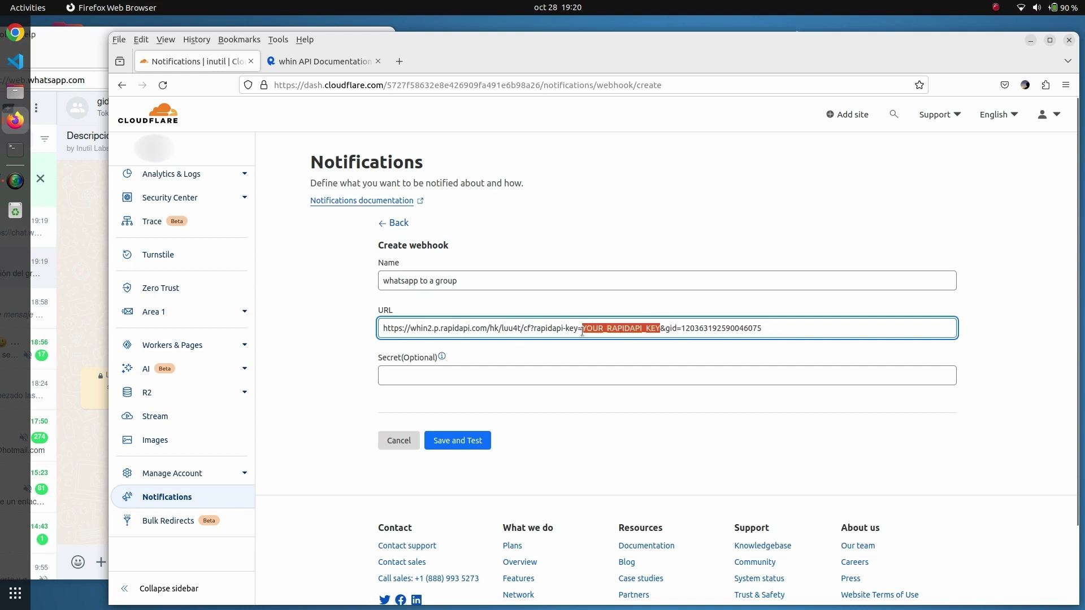
right_click(594, 328)
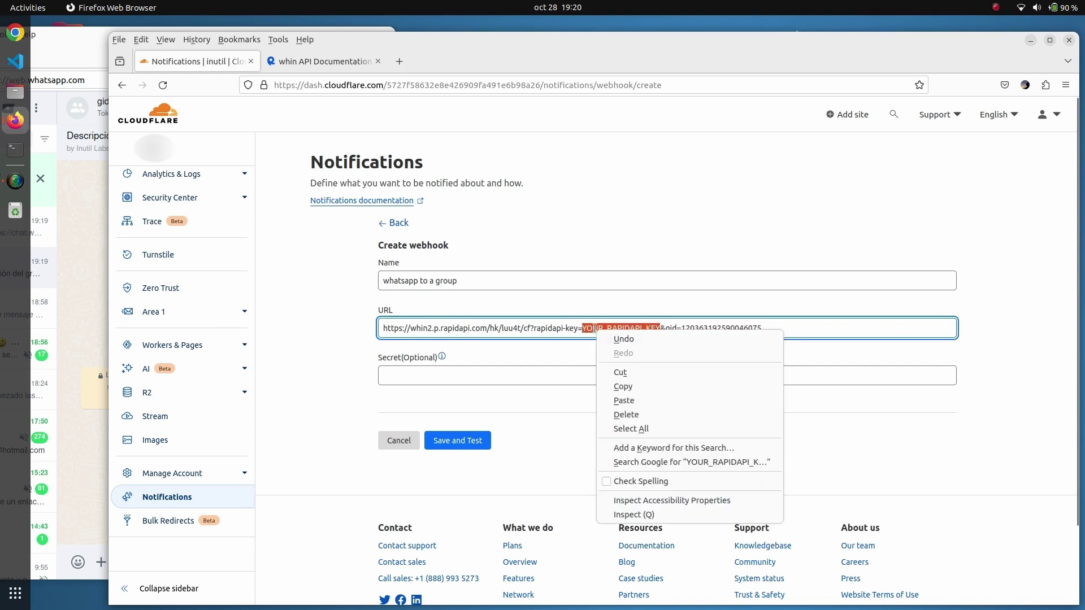
left_click(619, 399)
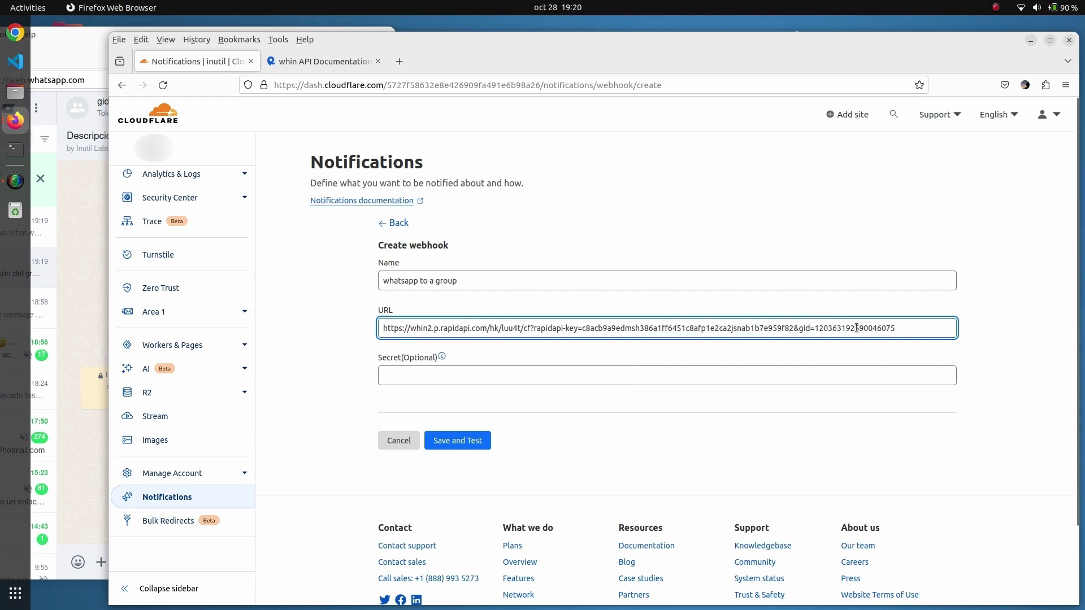
left_click(462, 441)
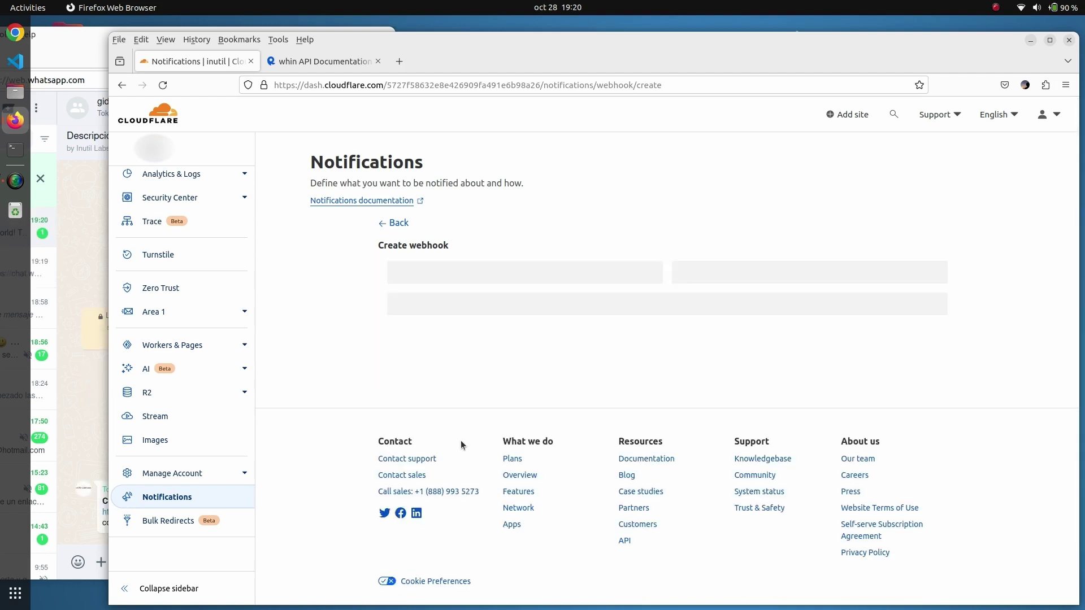
- Check the WhatsApp group chat and its details for Cloudflare's 'CF Alert' test message
left_click(43, 223)
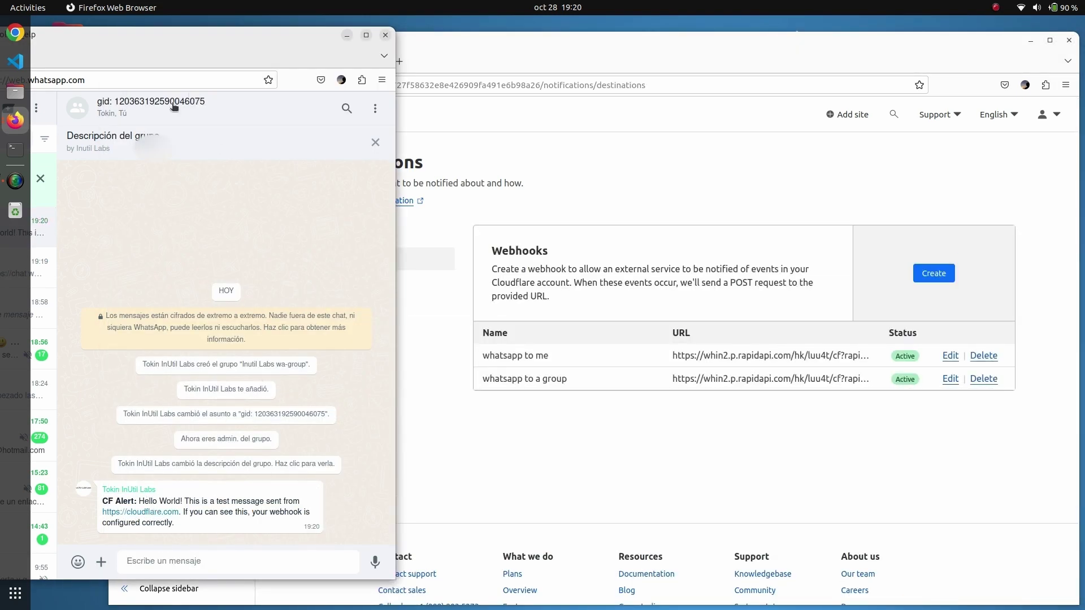
left_click(146, 117)
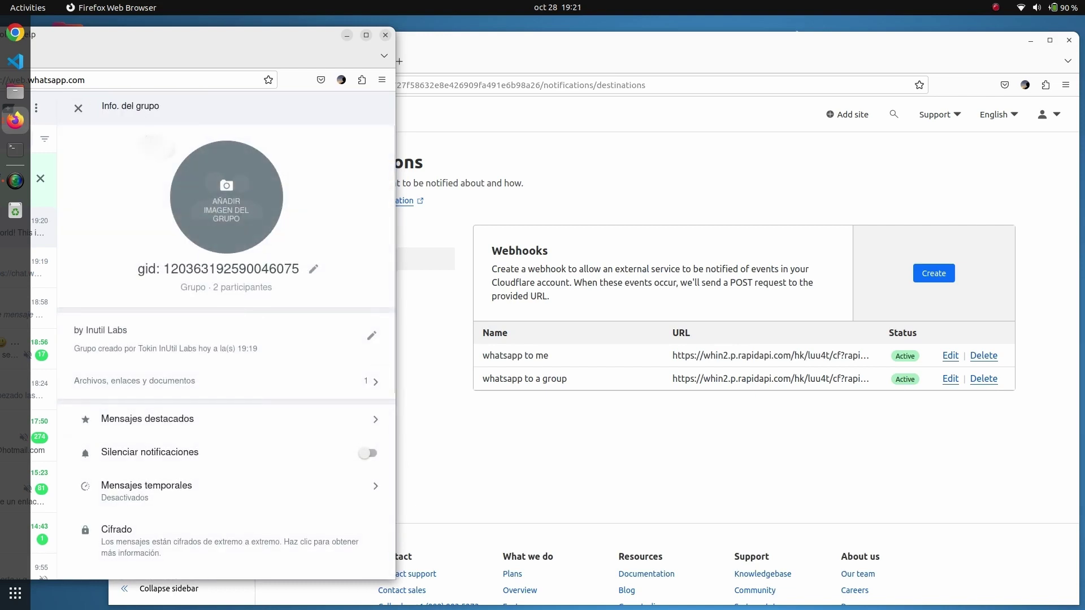
scroll(195, 343, "down", 5)
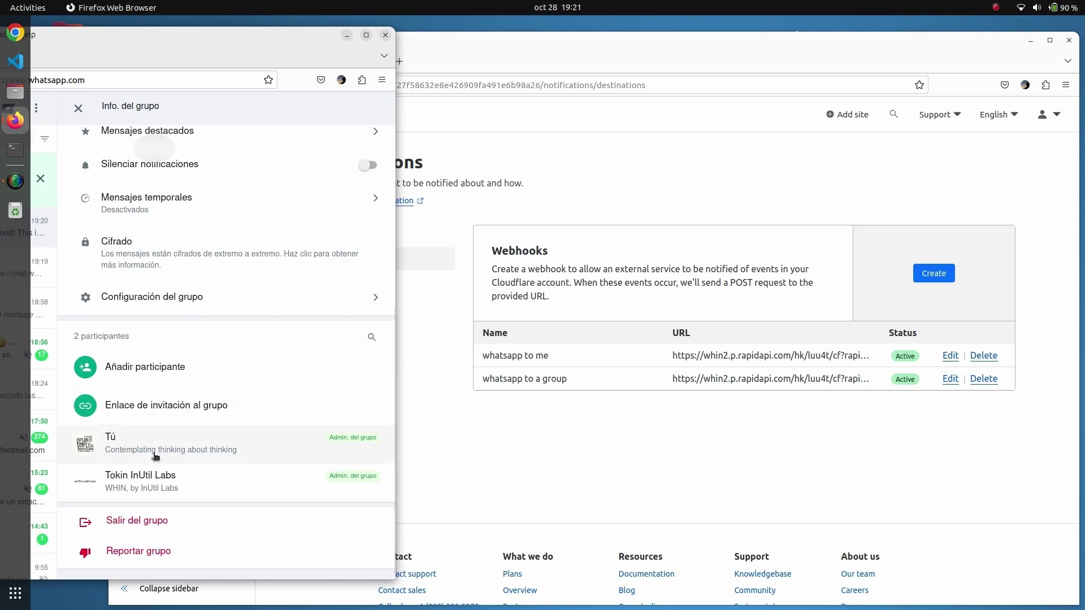
scroll(180, 467, "up", 5)
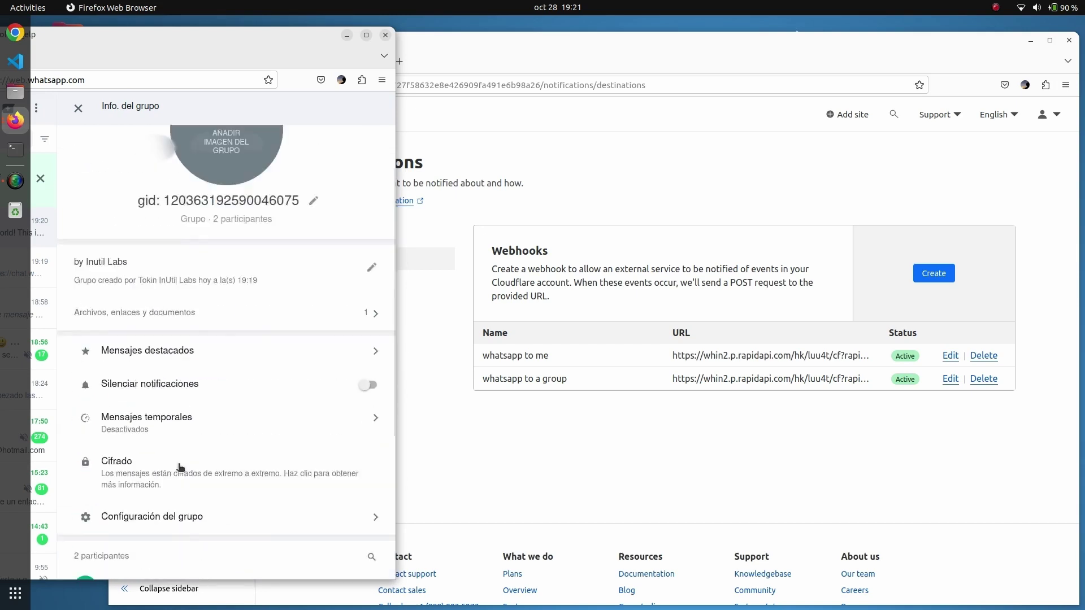
left_click(78, 107)
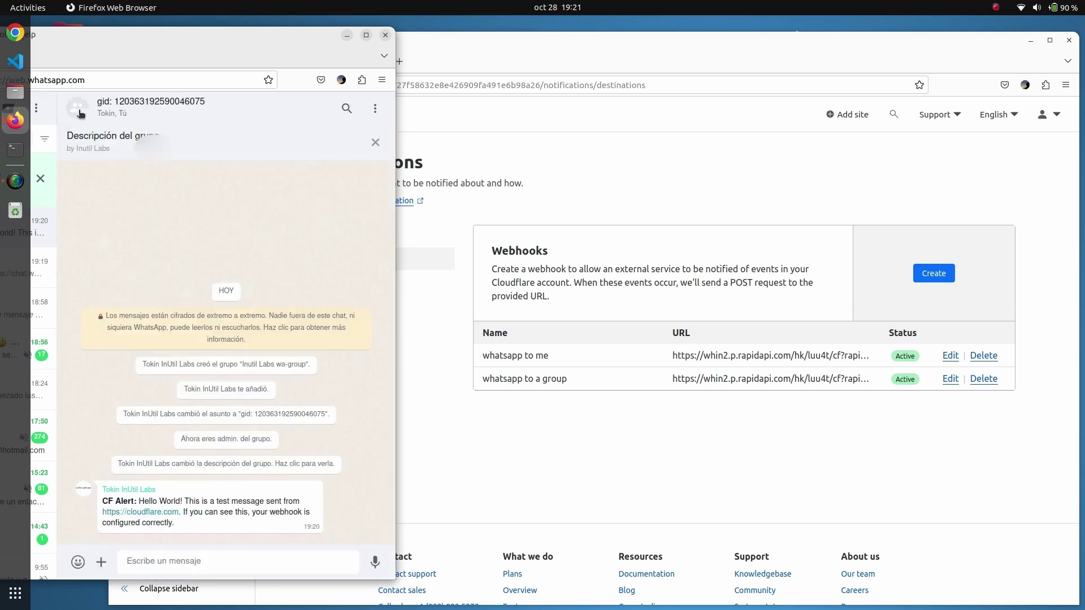
left_click(539, 450)
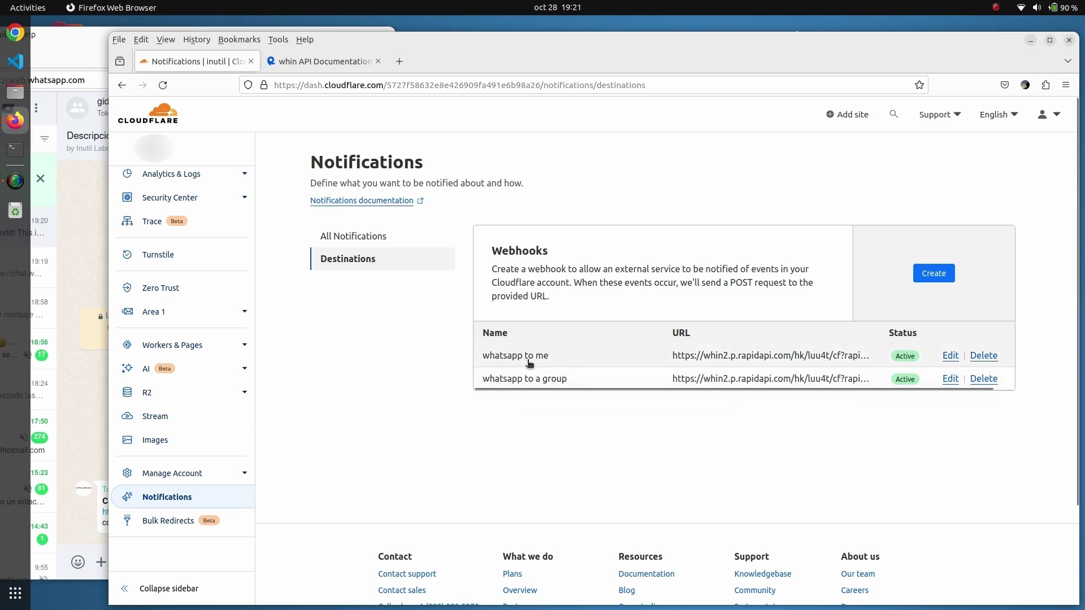
- Switch the DDoS attack alert's delivery from email to the 'whatsapp to a group' webhook and save
left_click(354, 236)
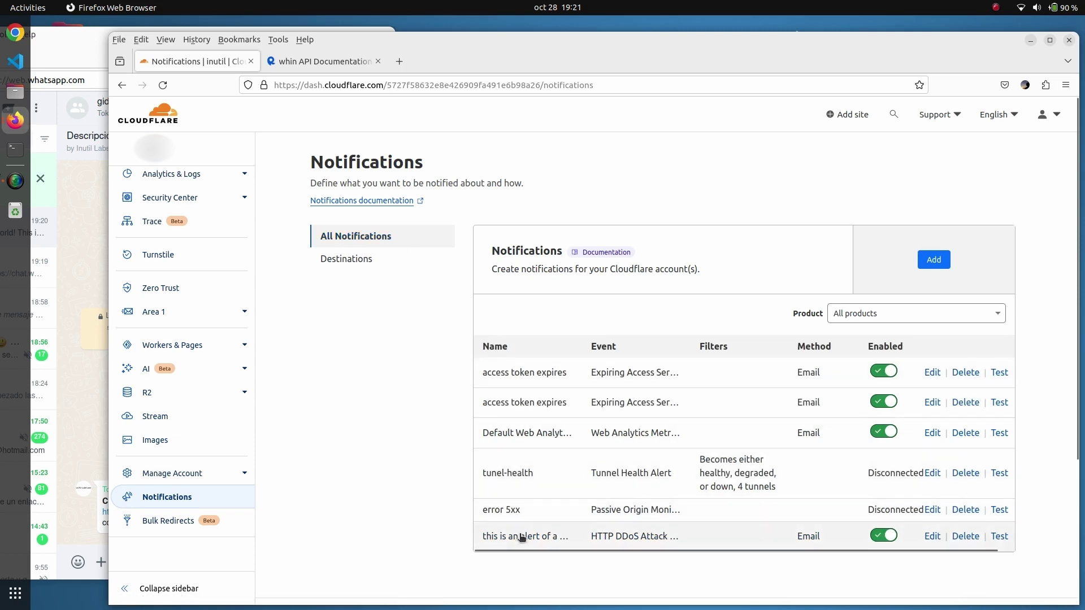
left_click(931, 537)
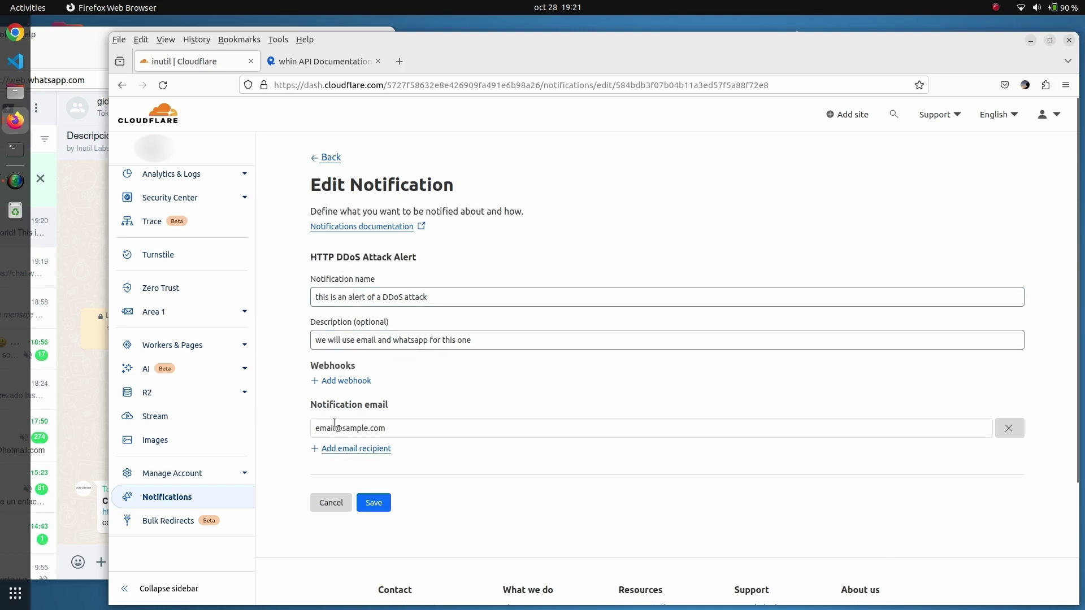
left_click(333, 381)
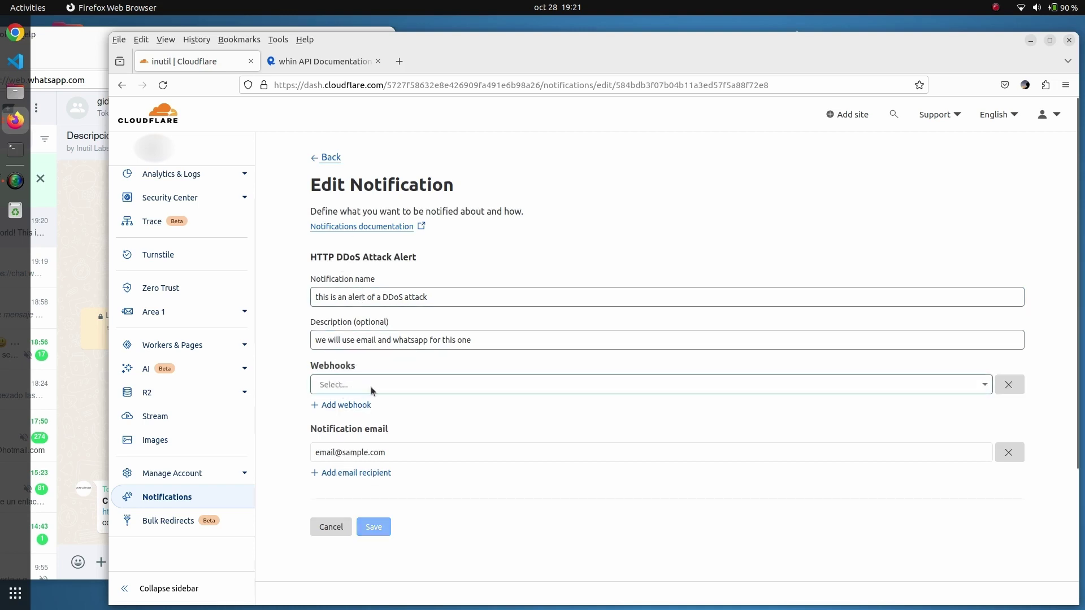
left_click(427, 389)
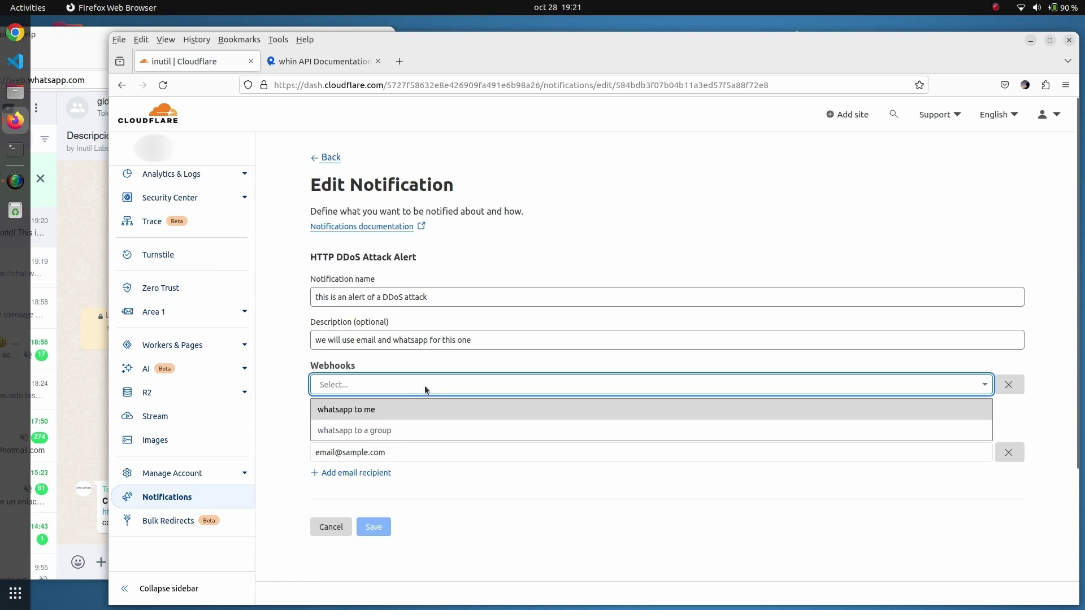
left_click(391, 431)
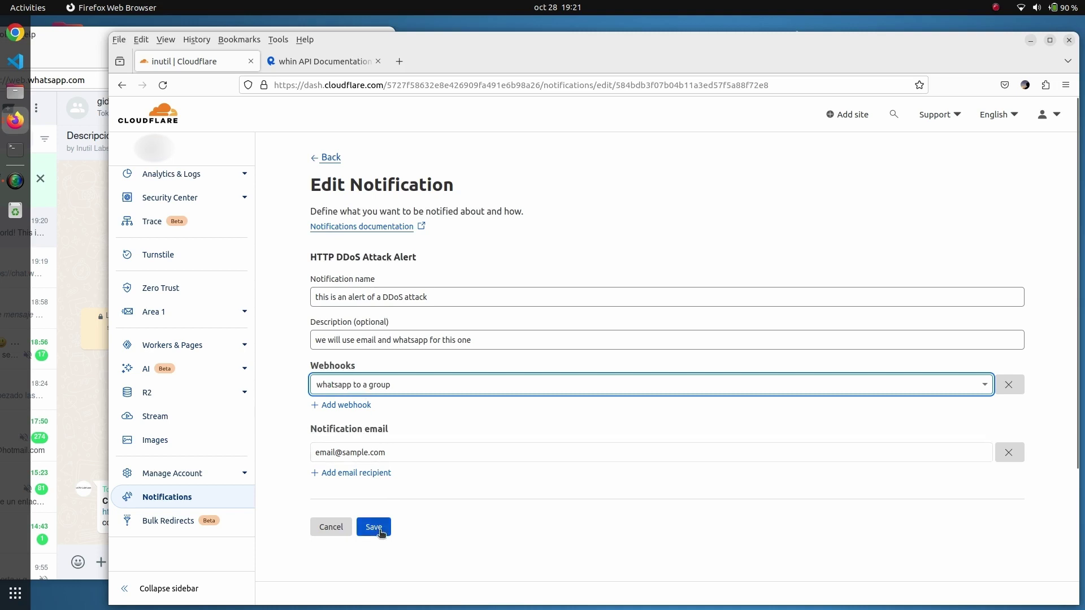
left_click(1009, 453)
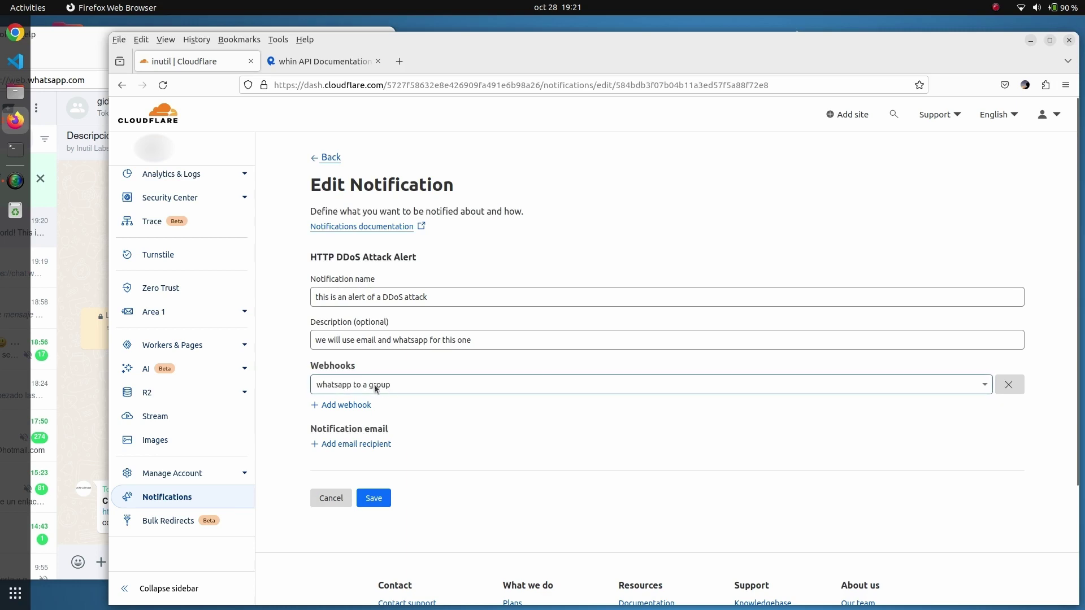
left_click(374, 498)
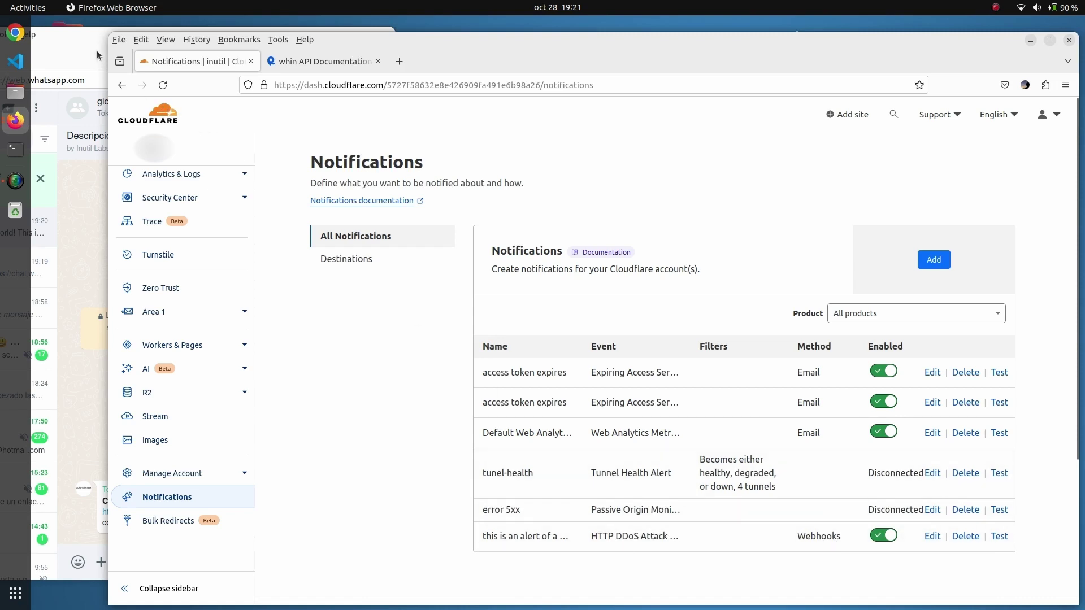
- Send and confirm a DDoS alert test, then review the HTTP DDoS 'CF Alert' in the WhatsApp group
left_click_drag(133, 50, 392, 49)
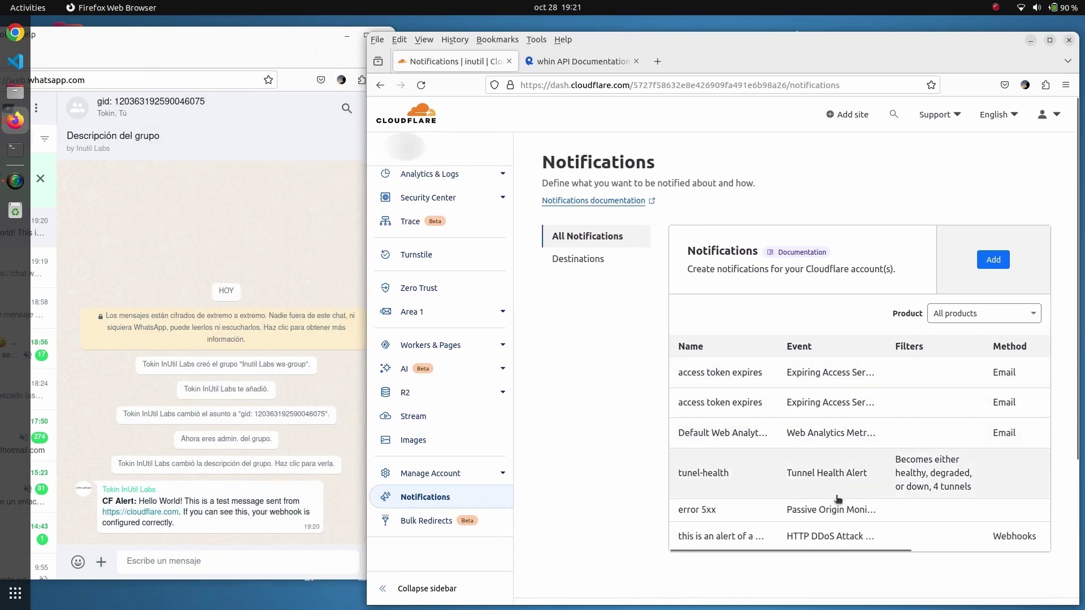
scroll(830, 494, "right", 5)
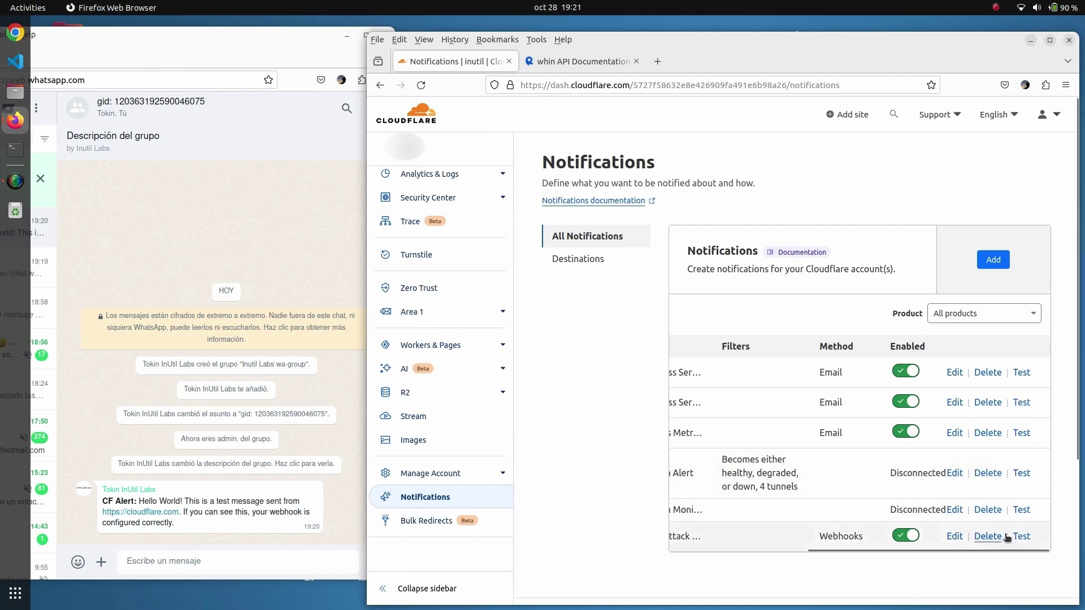
left_click(1025, 540)
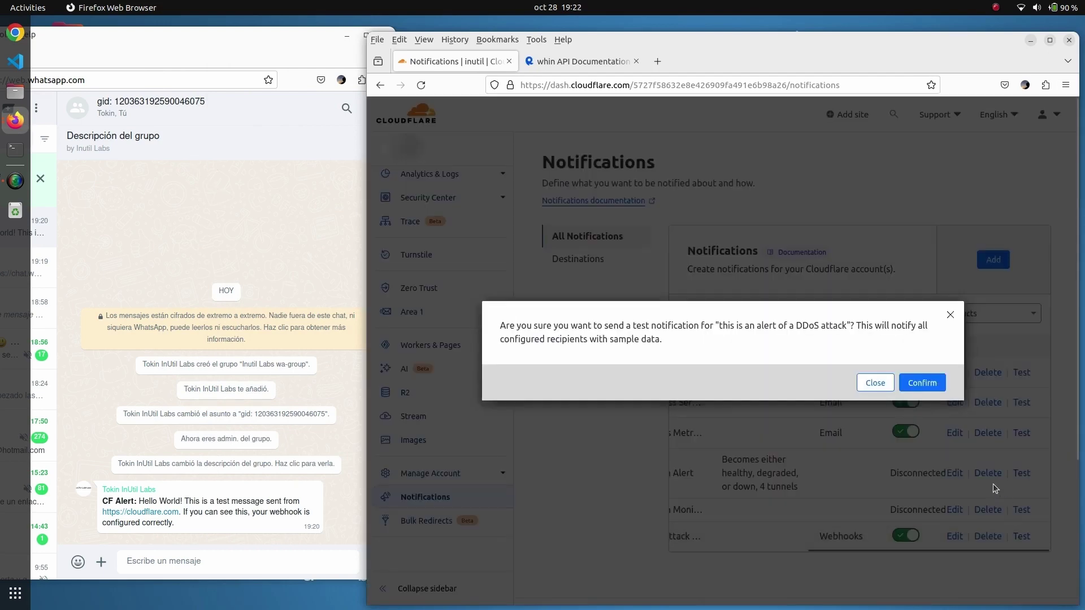
left_click(929, 386)
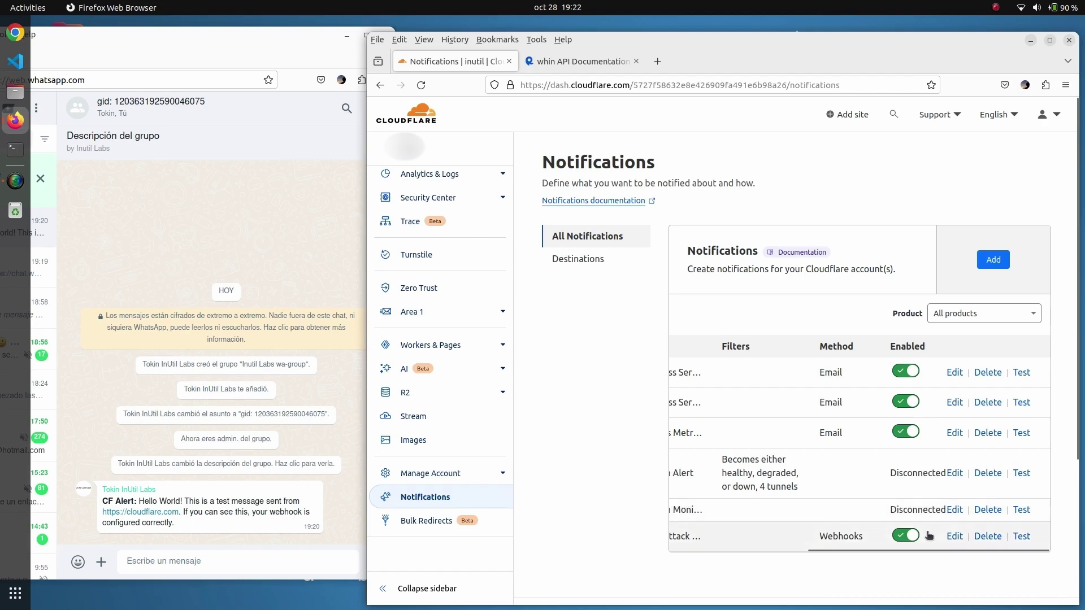
scroll(707, 544, "left", 5)
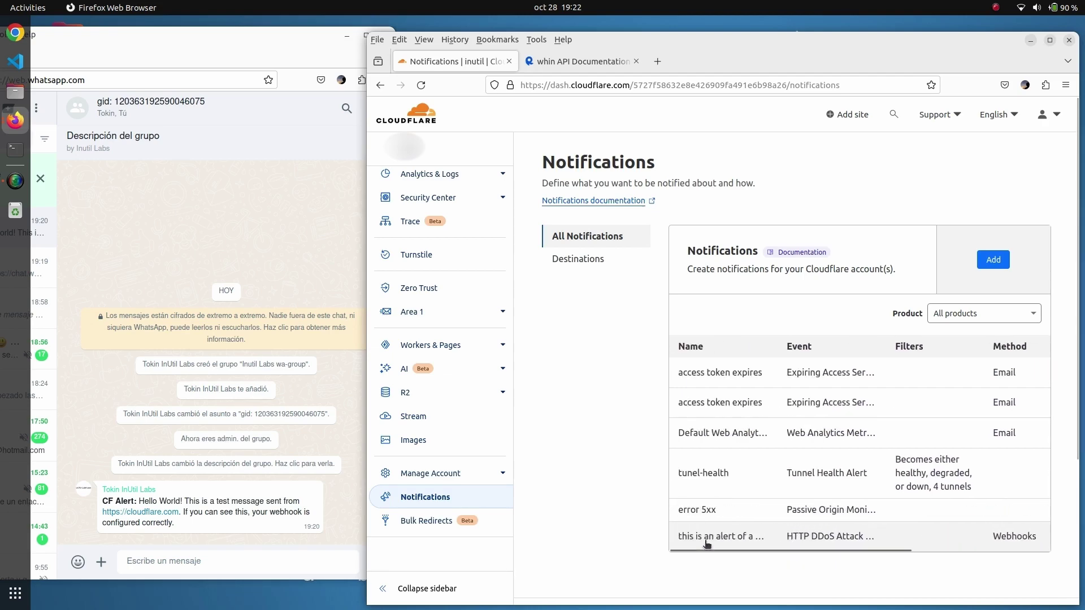
scroll(707, 544, "right", 5)
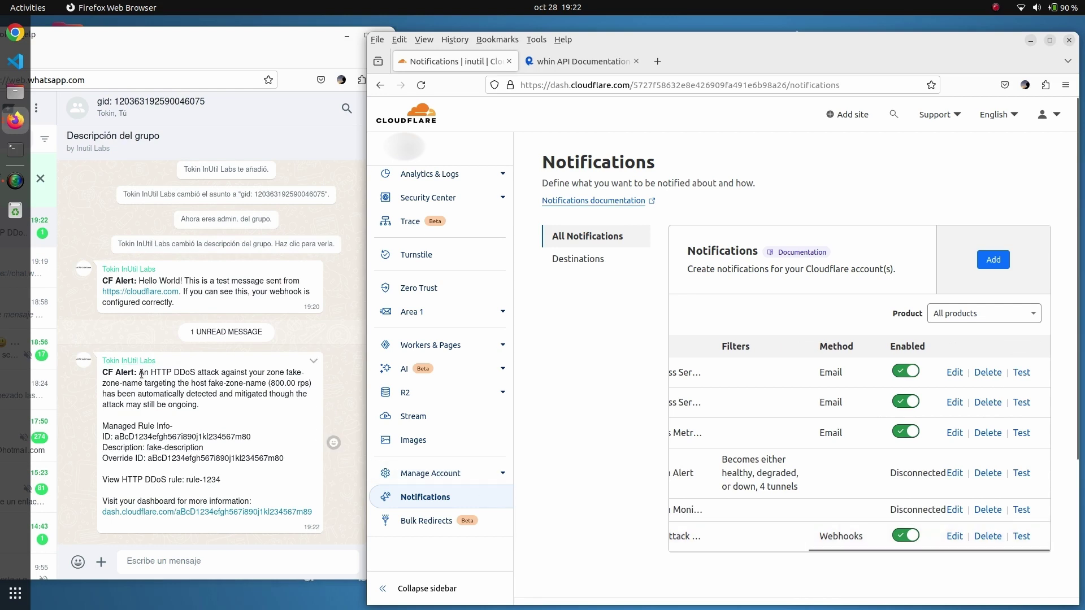
left_click_drag(139, 373, 286, 477)
left_click(286, 477)
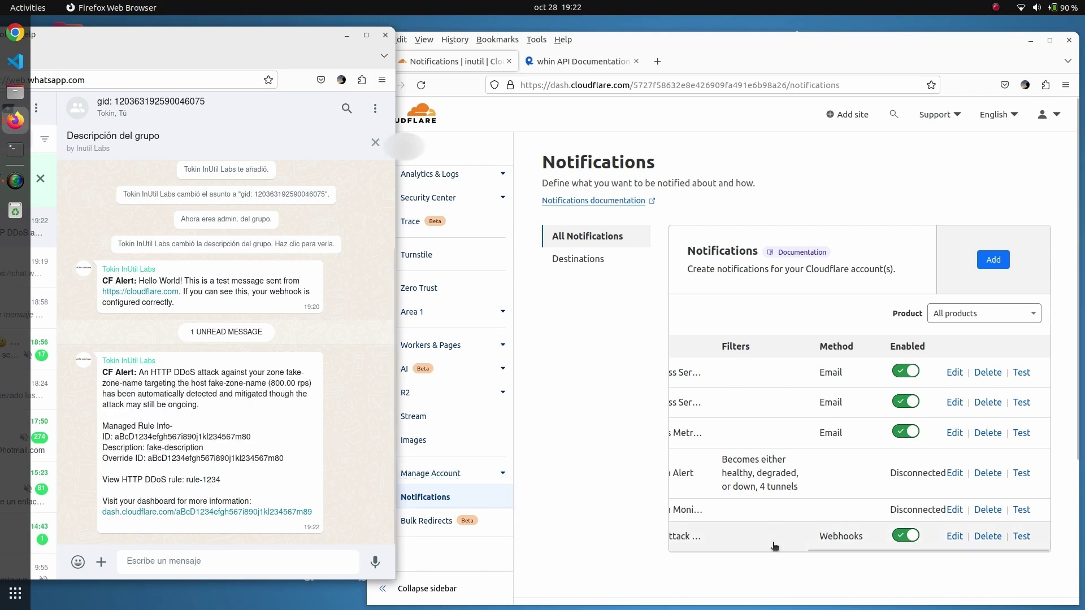
- Edit the tunel-health alert and change its description to 'your tunnel health has changed'
scroll(776, 545, "left", 5)
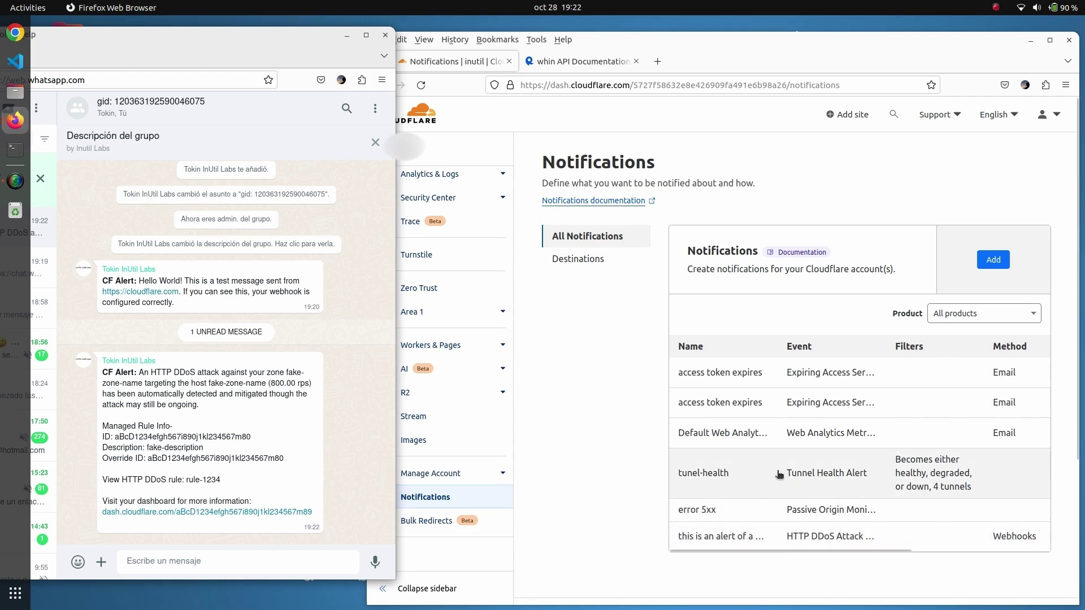
scroll(780, 474, "right", 5)
scroll(779, 475, "right", 1)
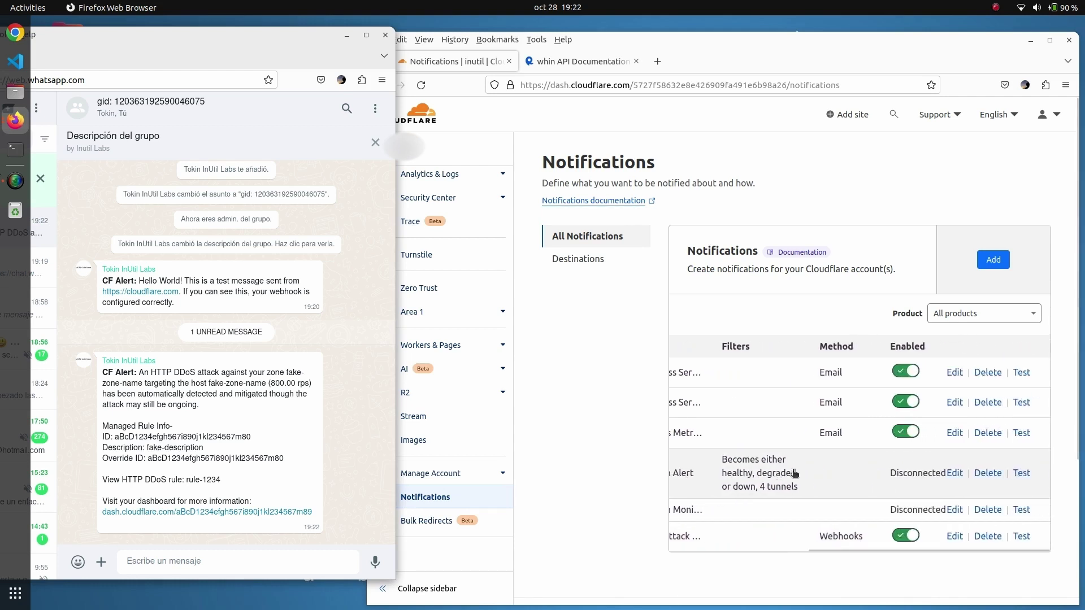
left_click(955, 475)
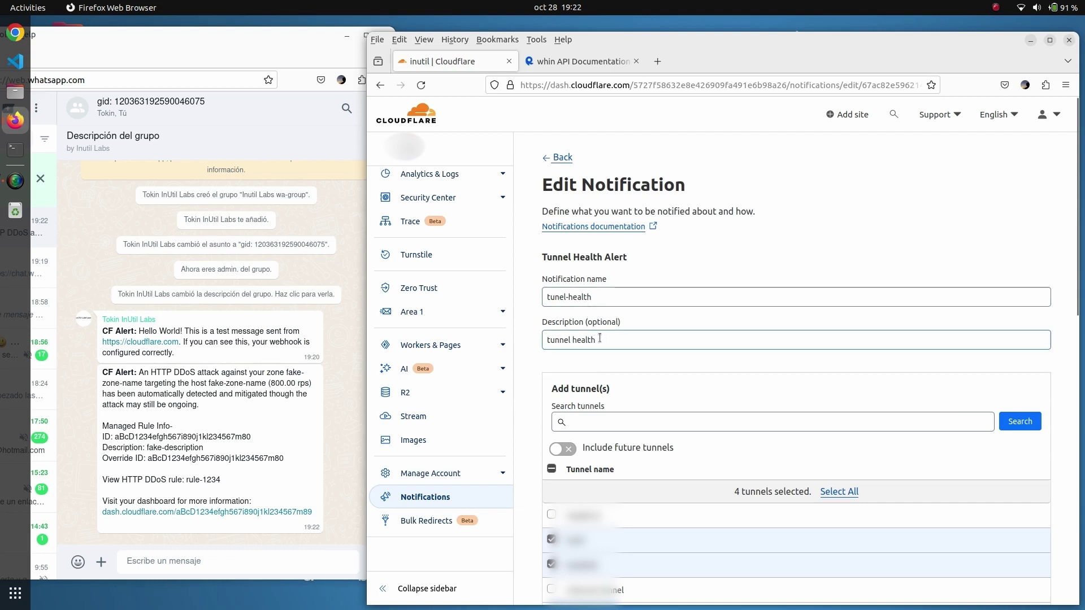
left_click_drag(601, 338, 553, 338)
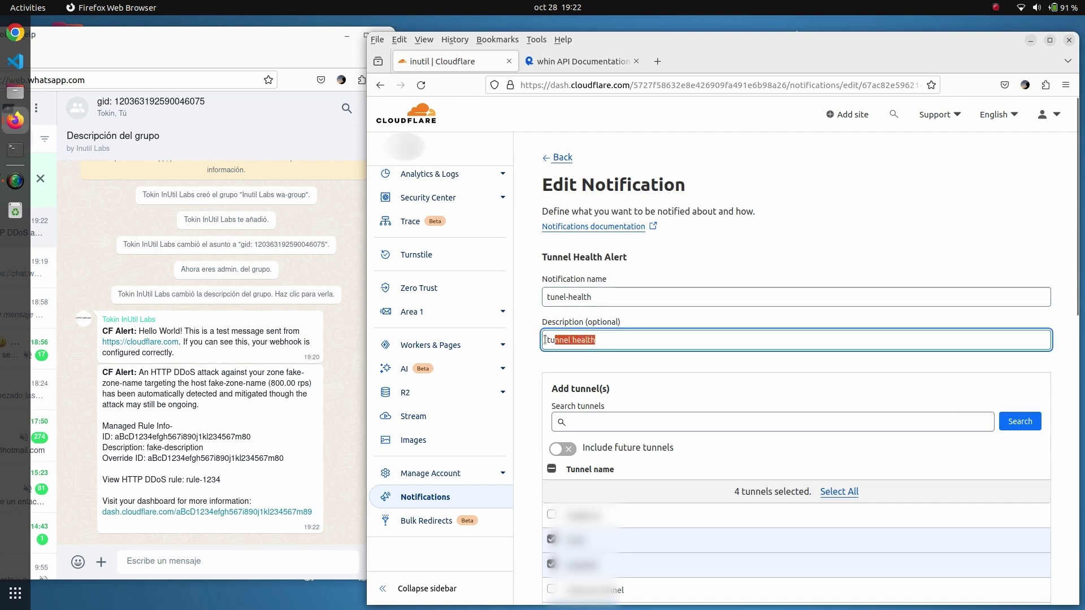
left_click(546, 340)
type("your tunnel")
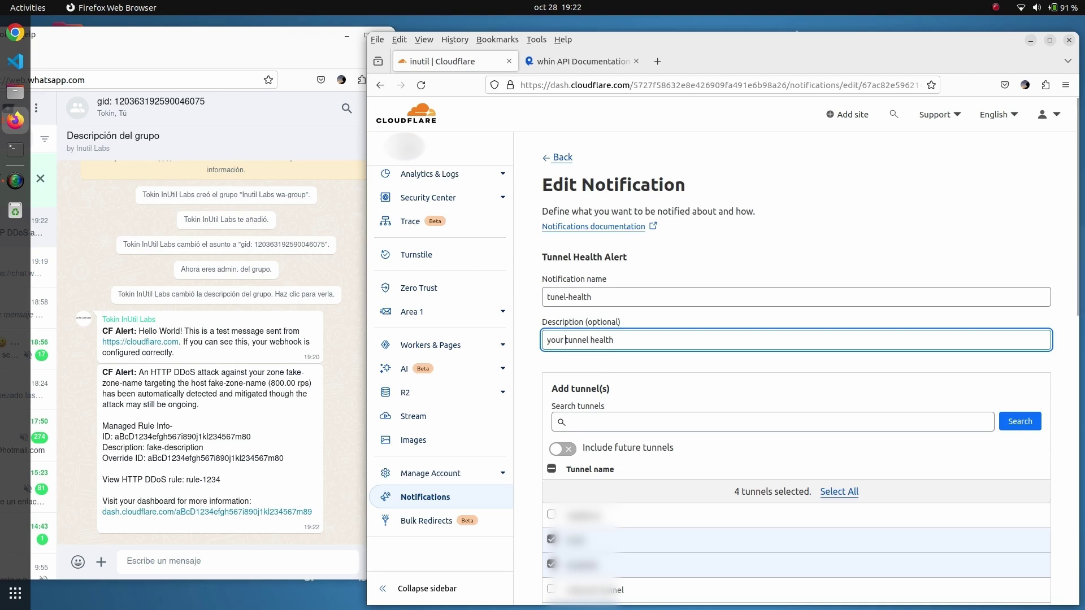
type(" health ha")
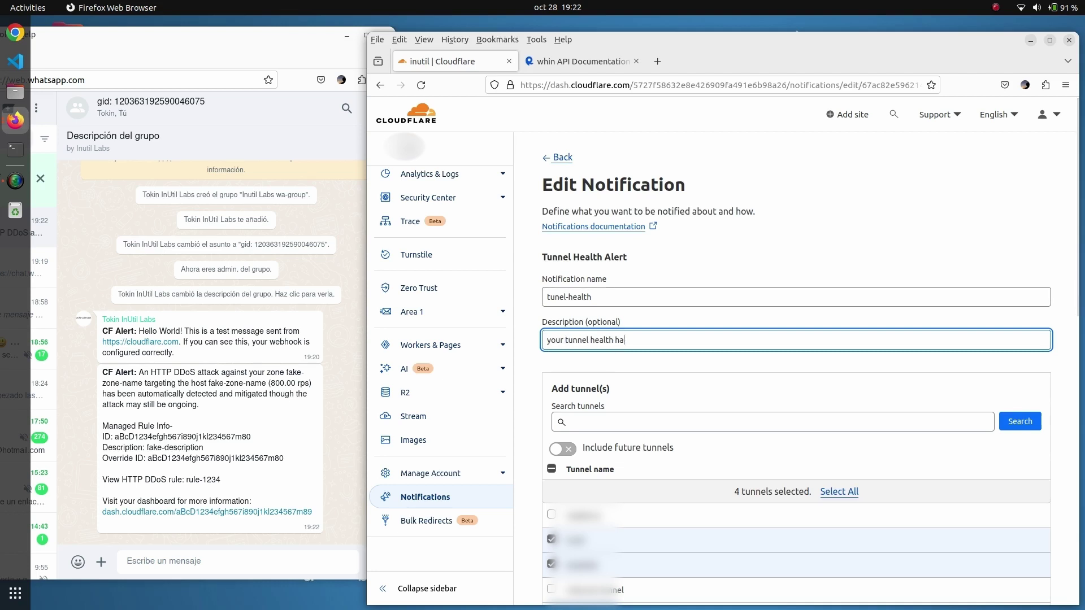
type("s changed")
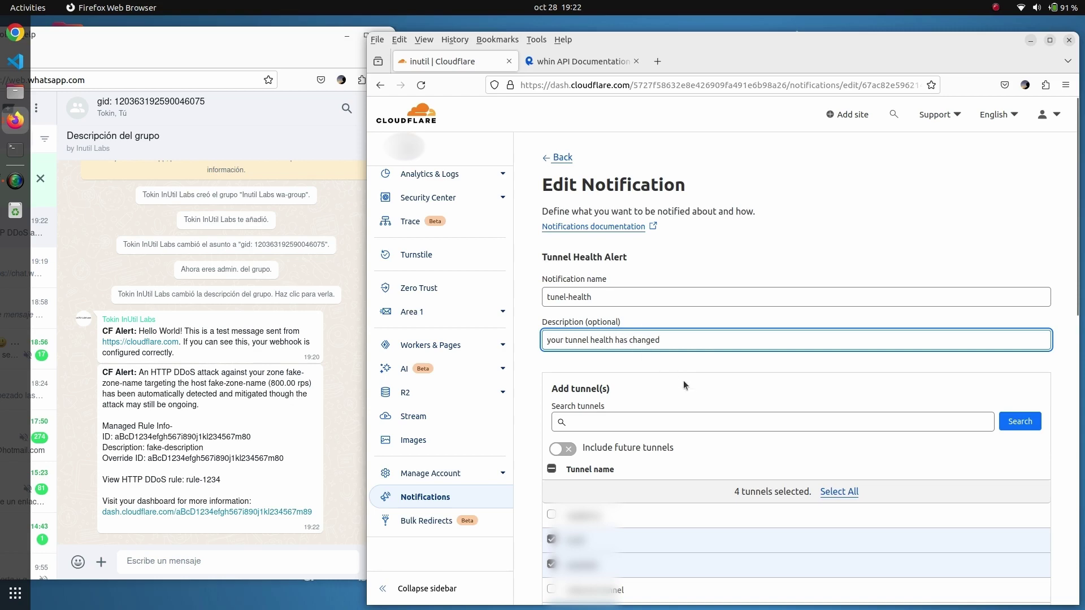
- Add the 'whatsapp to a group' webhook to the tunel-health alert and save it
scroll(686, 381, "down", 10)
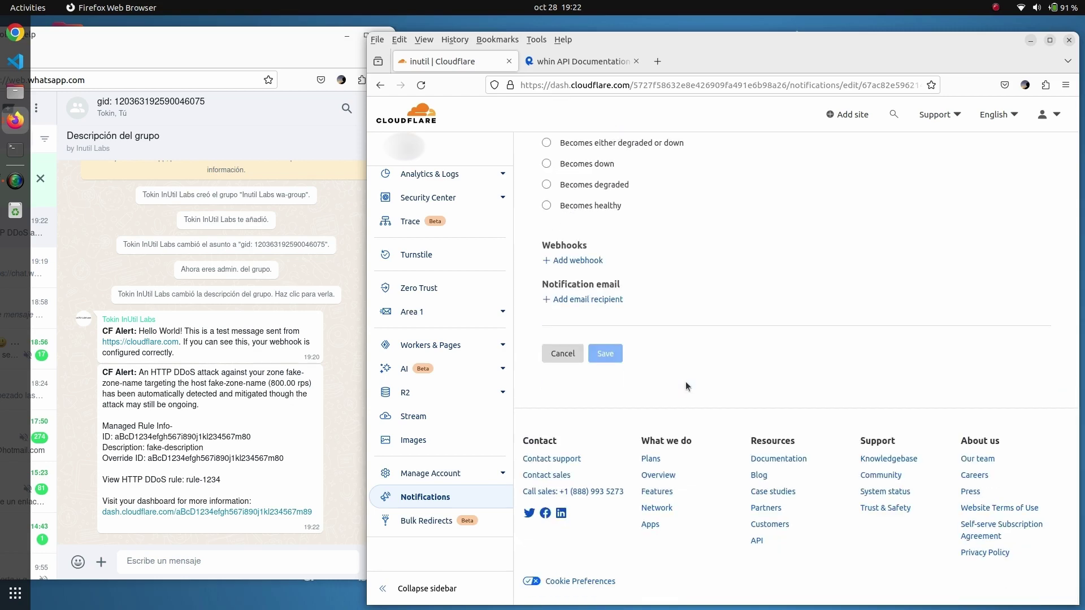
left_click(568, 259)
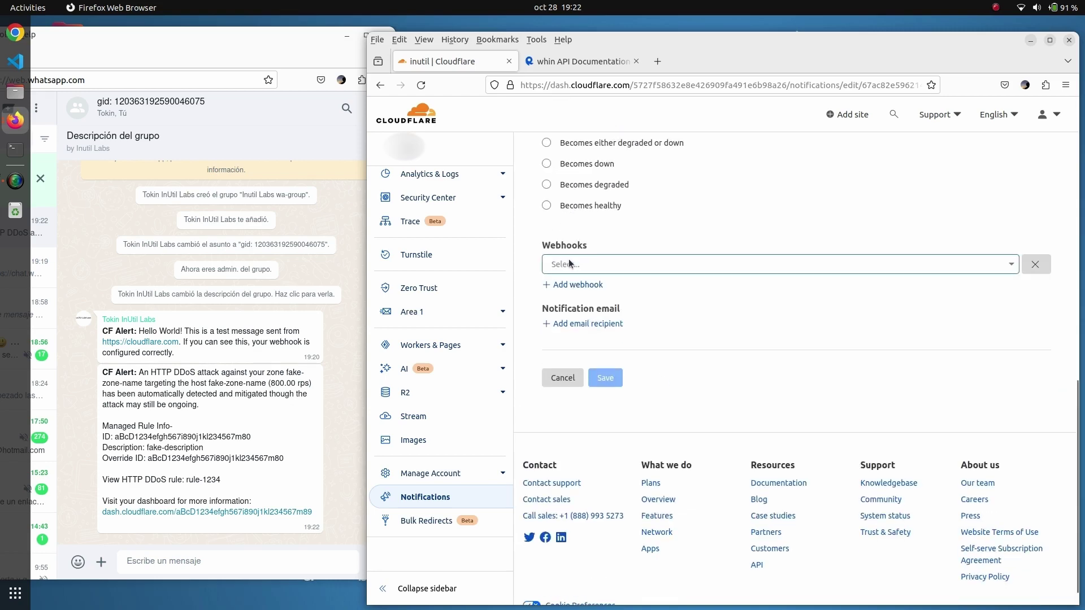
left_click(605, 268)
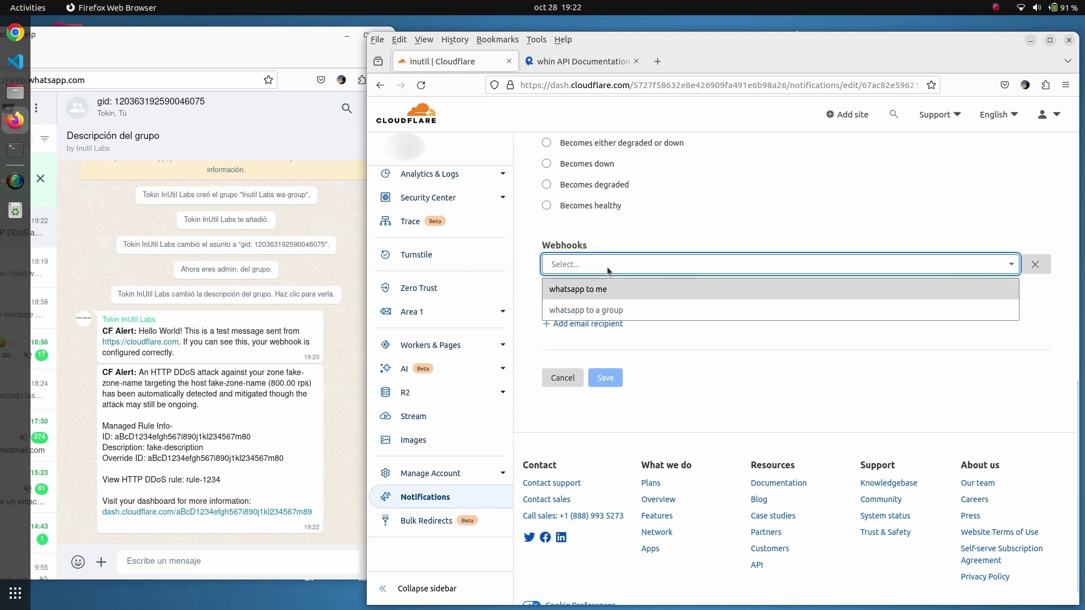
left_click(633, 310)
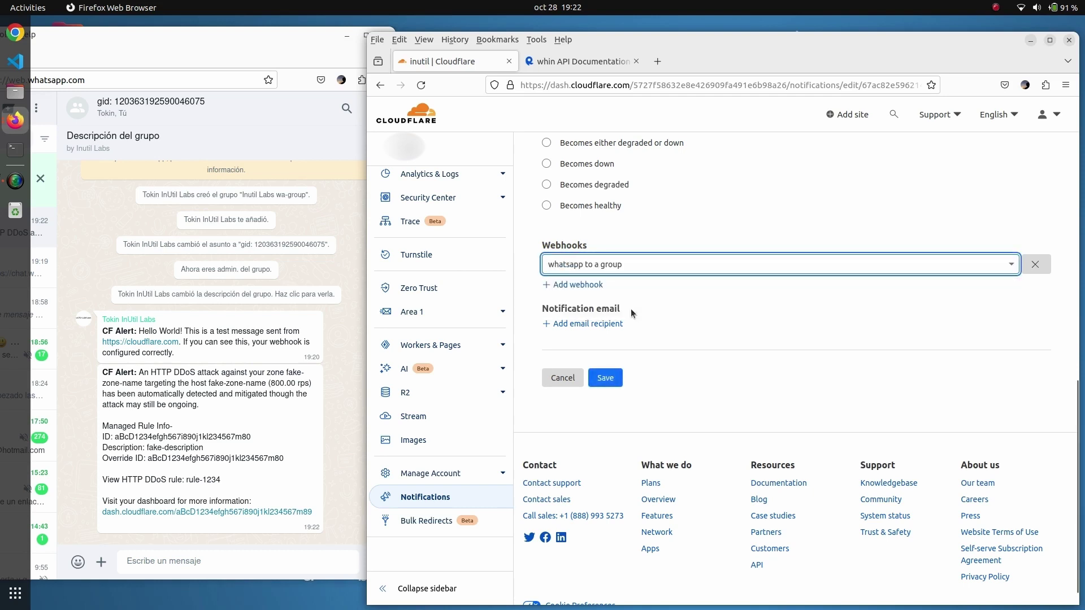
left_click(602, 379)
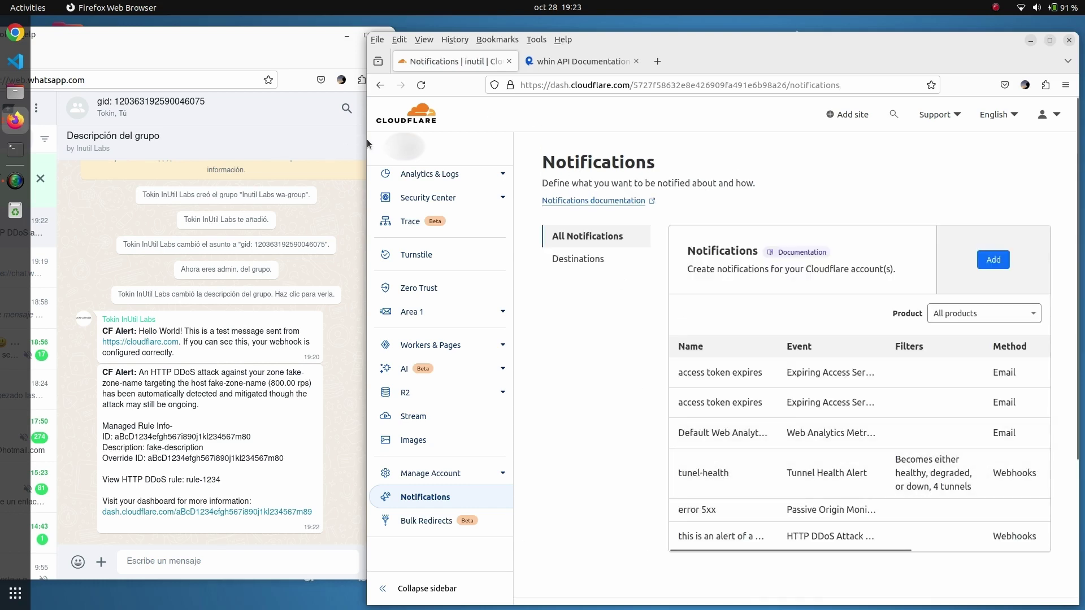
- Send a tunel-health test alert and view its TUNNEL_STATUS_TYPE_DEGRADED message in the WhatsApp group
left_click_drag(367, 141, 225, 146)
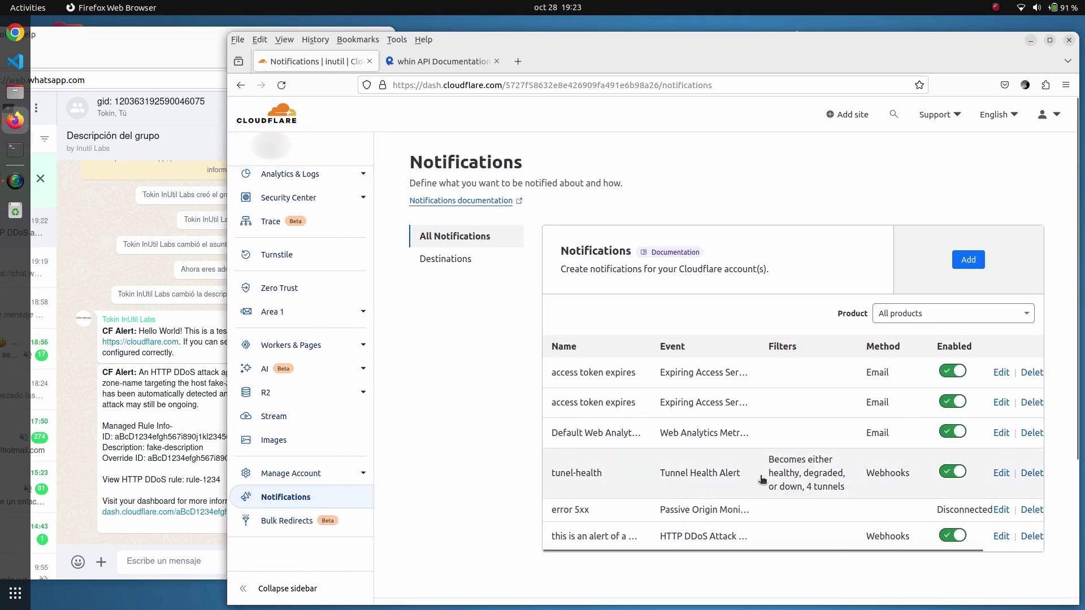
scroll(760, 480, "right", 2)
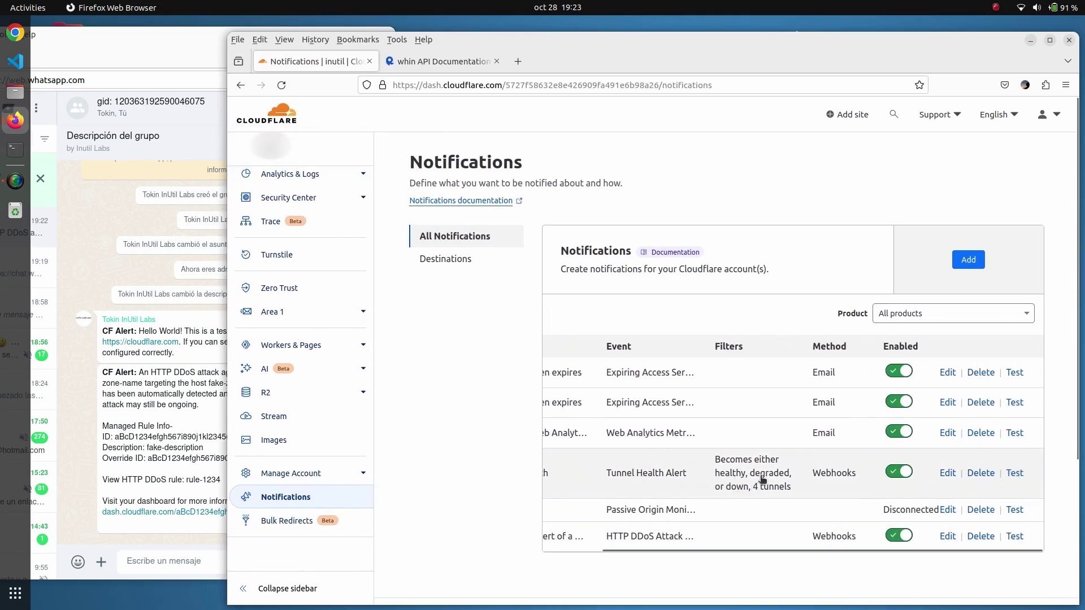
left_click(1014, 473)
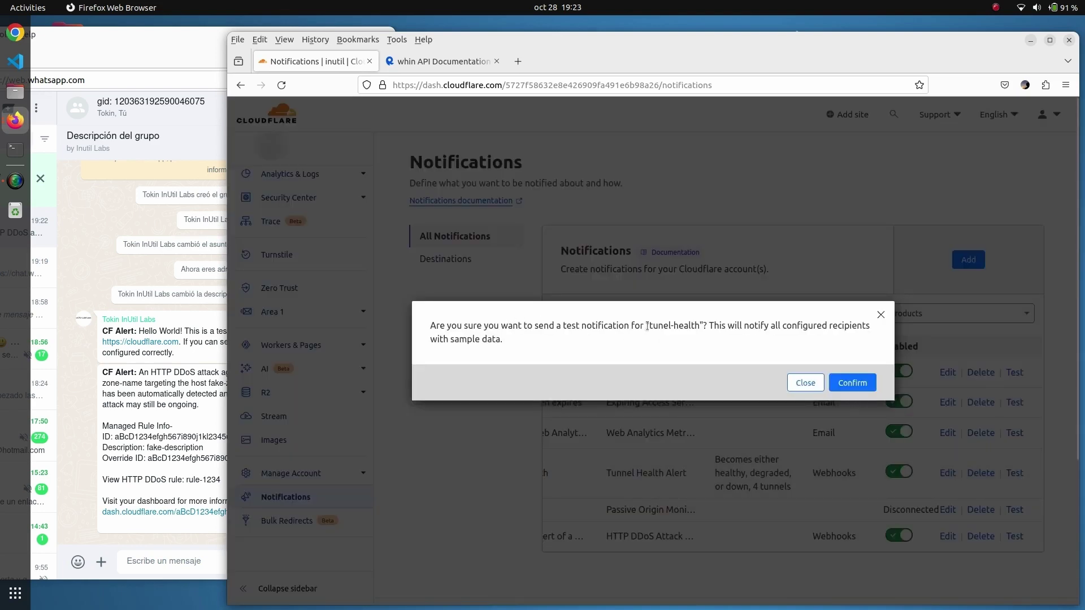
left_click(853, 382)
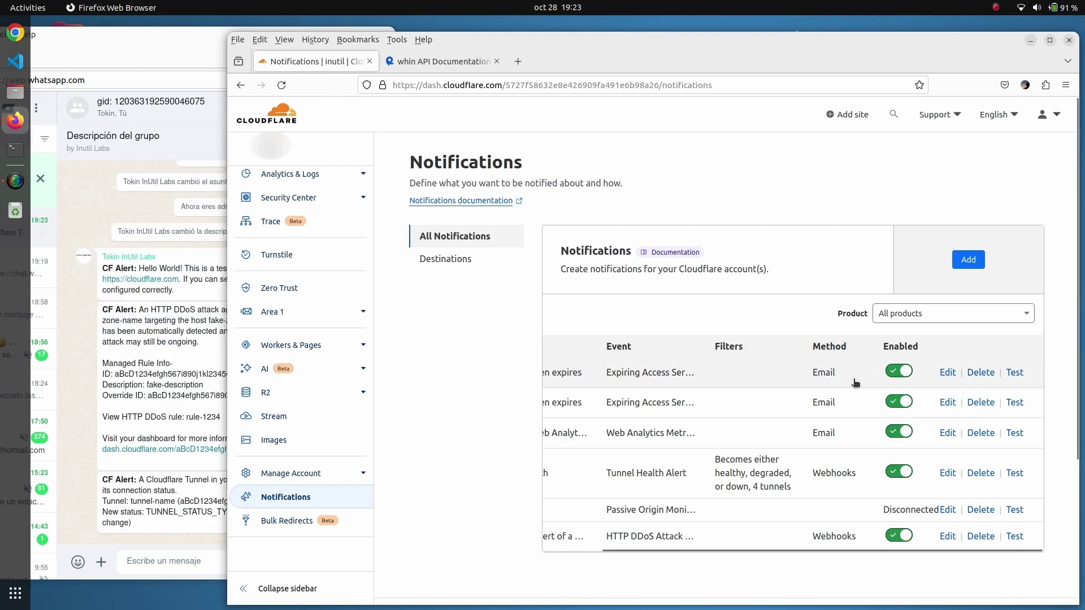
left_click(160, 491)
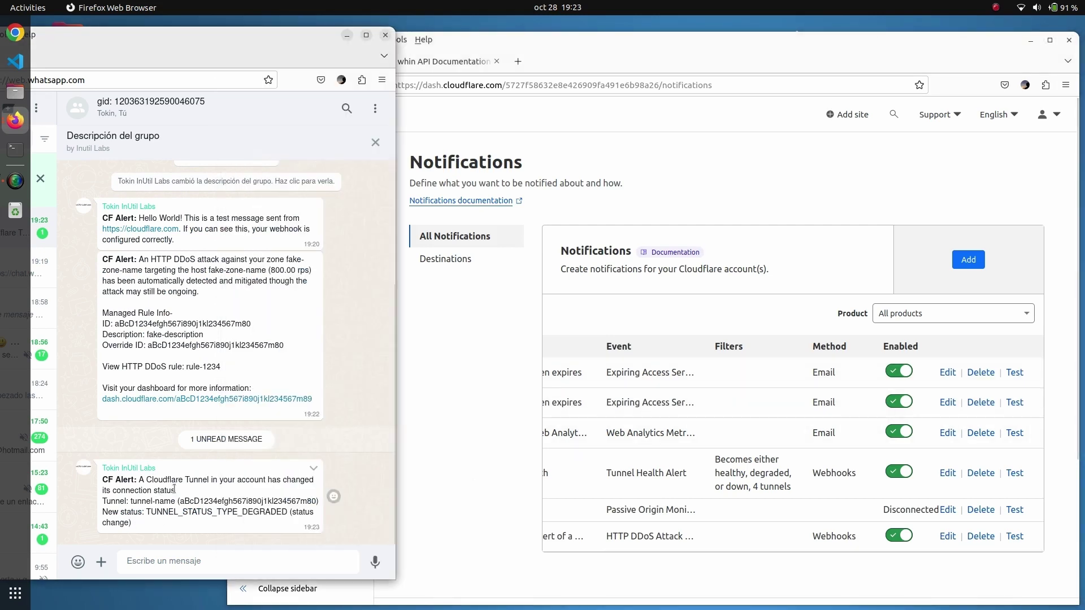
left_click_drag(139, 479, 252, 488)
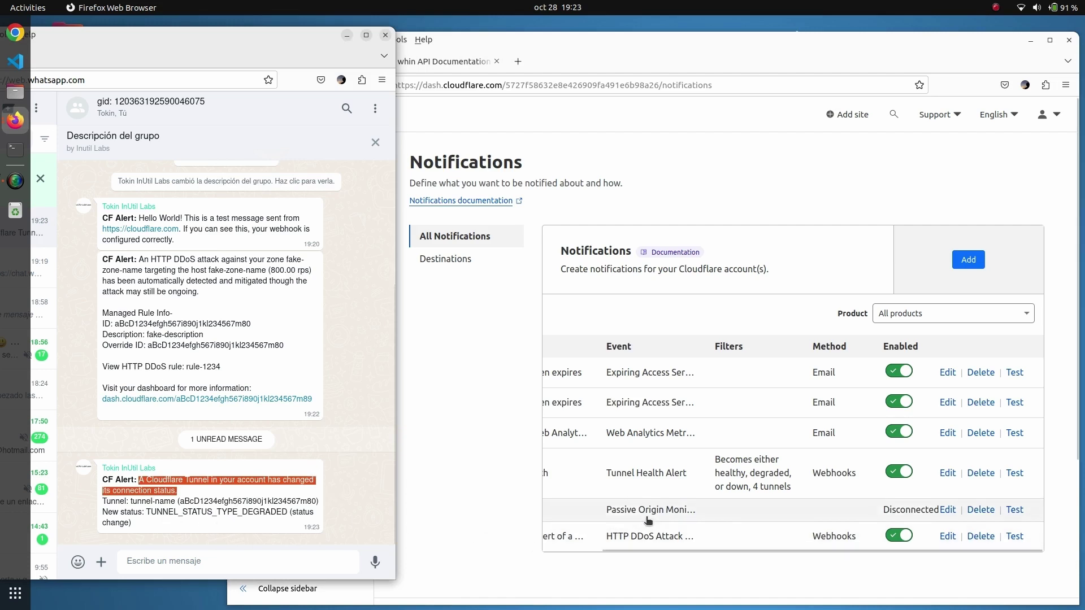
scroll(648, 520, "left", 2)
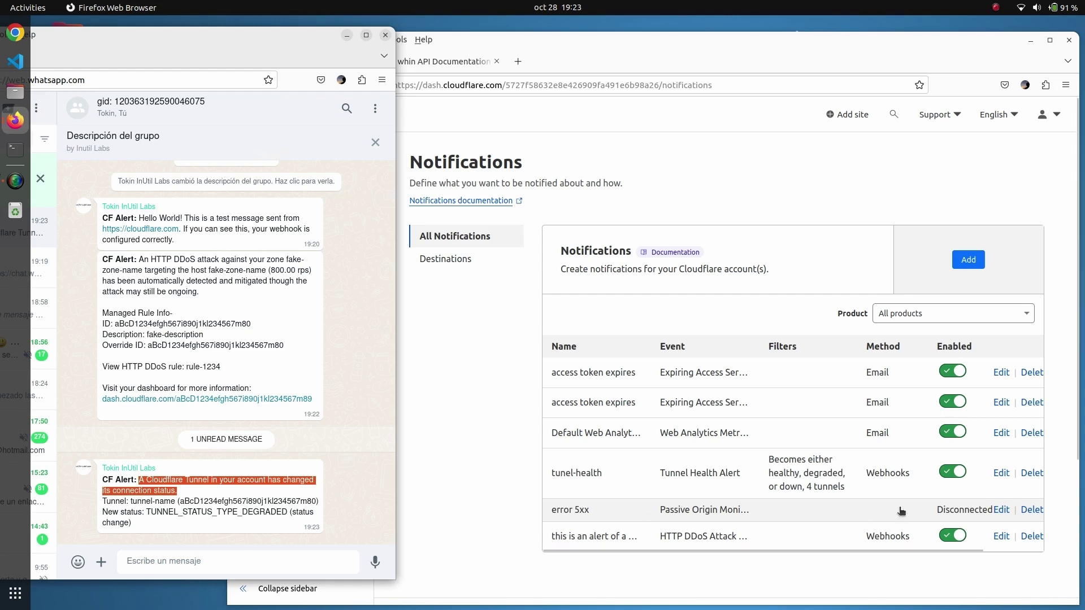
scroll(923, 510, "right", 2)
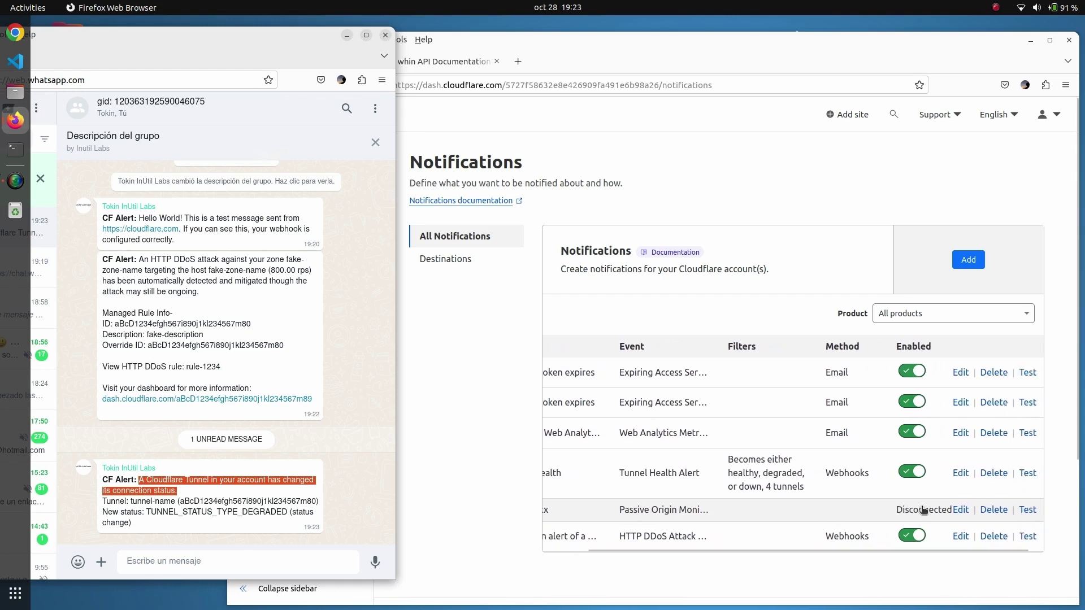
- Add the 'whatsapp to me' webhook to the error 5xx alert and save it
left_click(956, 510)
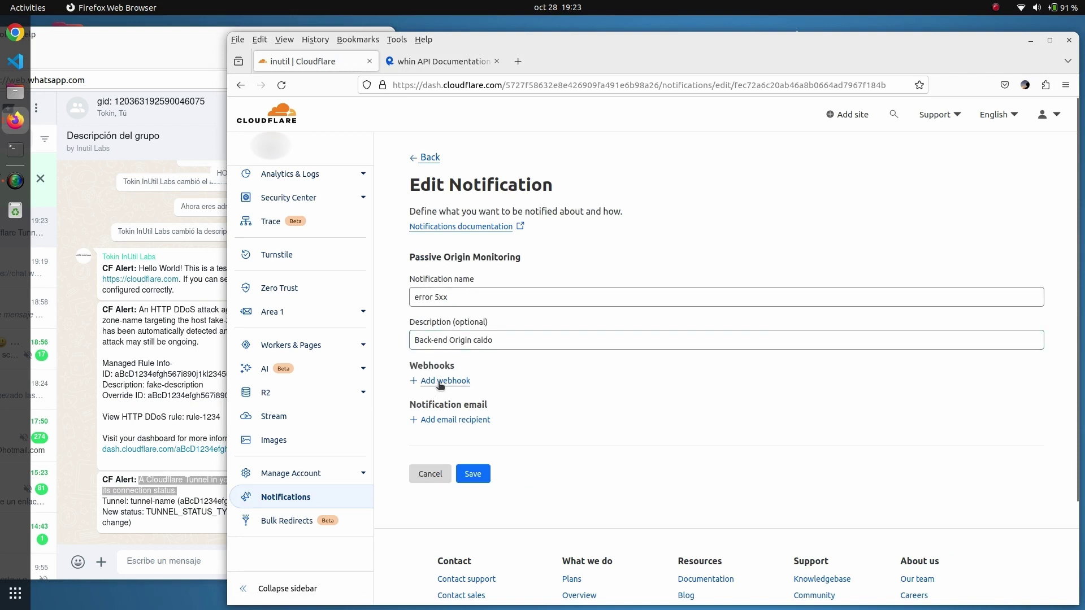
left_click(440, 380)
left_click(472, 383)
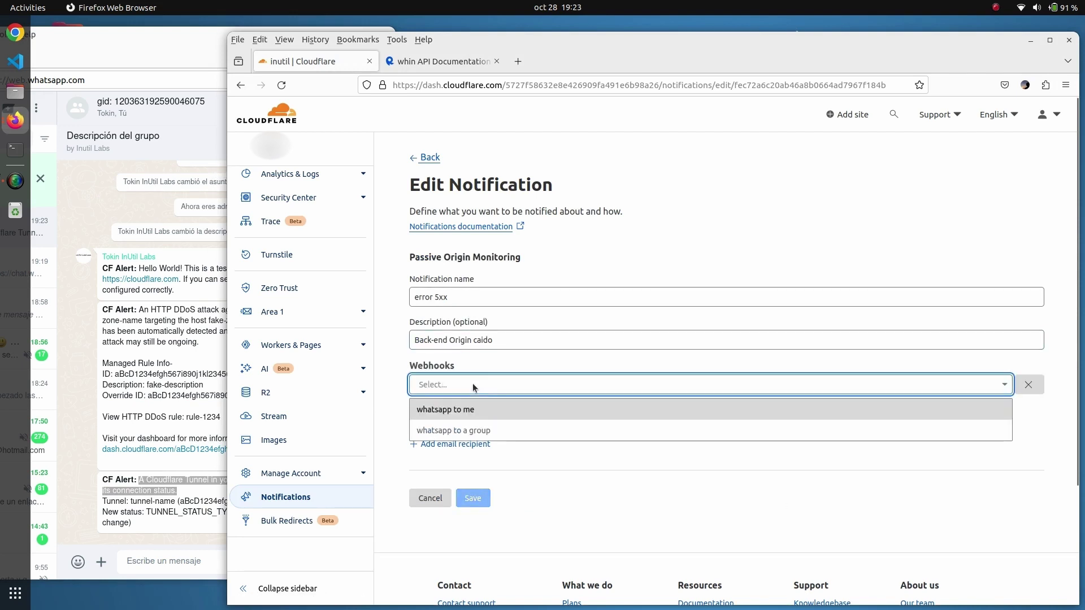
left_click(490, 410)
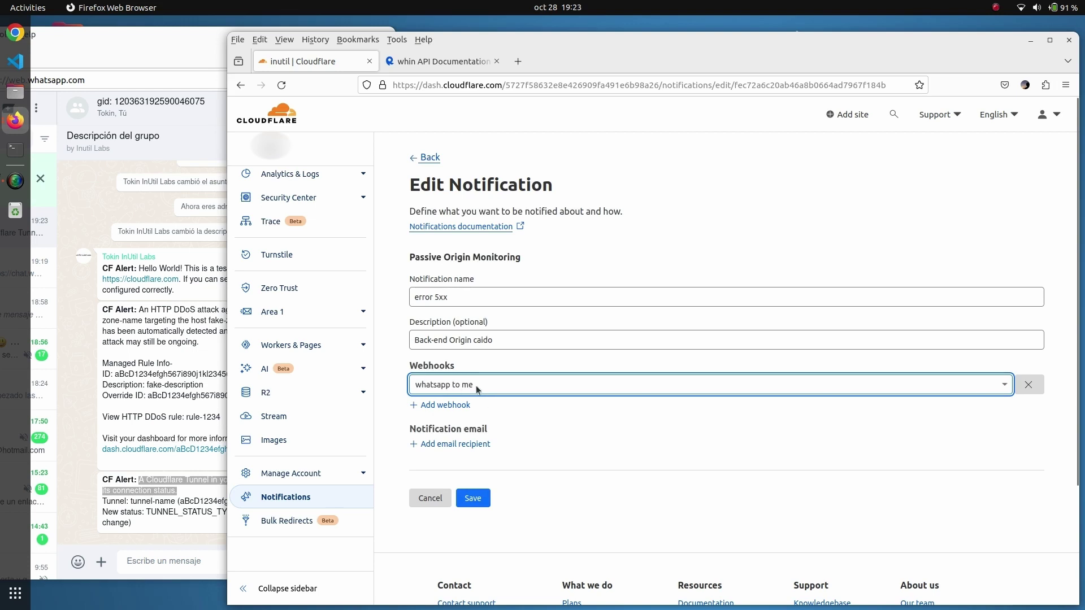
left_click(476, 496)
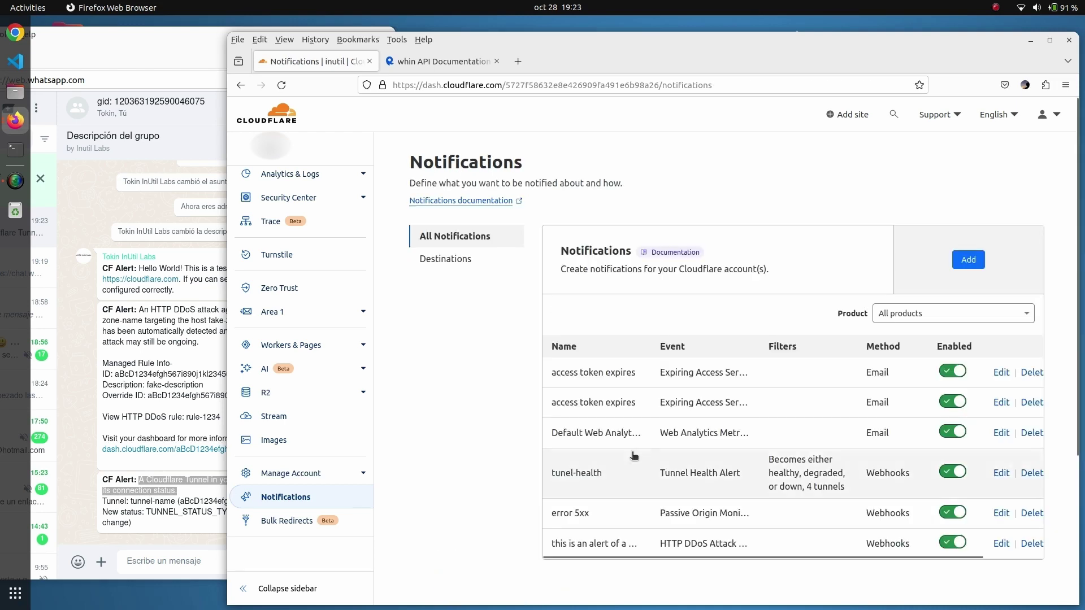
scroll(669, 516, "right", 2)
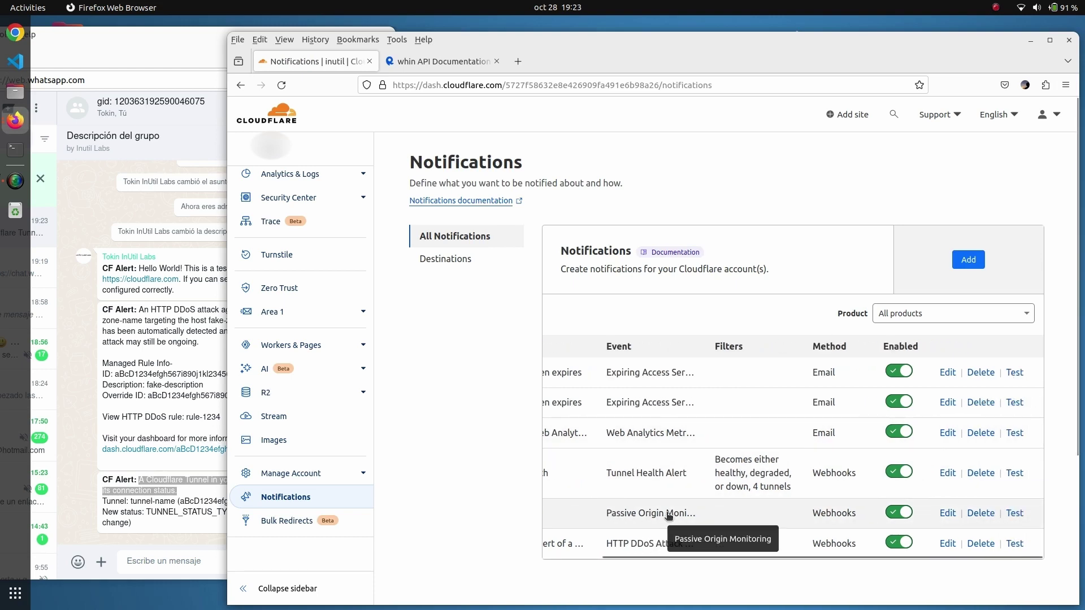
- Send a test 'error 5xx' alert and check it arrives in the personal WhatsApp chat as a failing-requests alert
left_click(1015, 515)
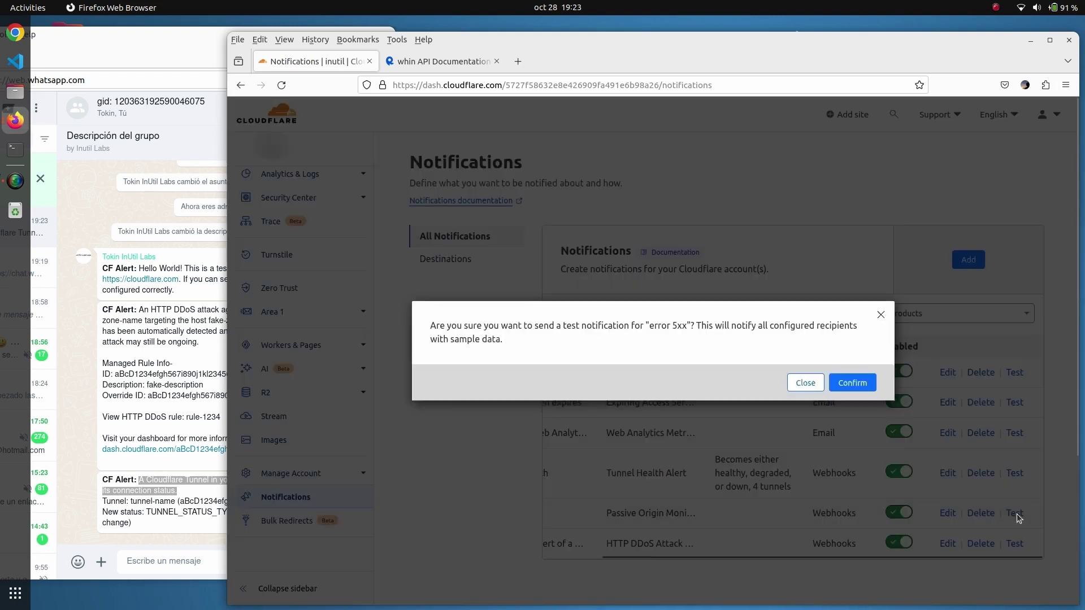
left_click(856, 381)
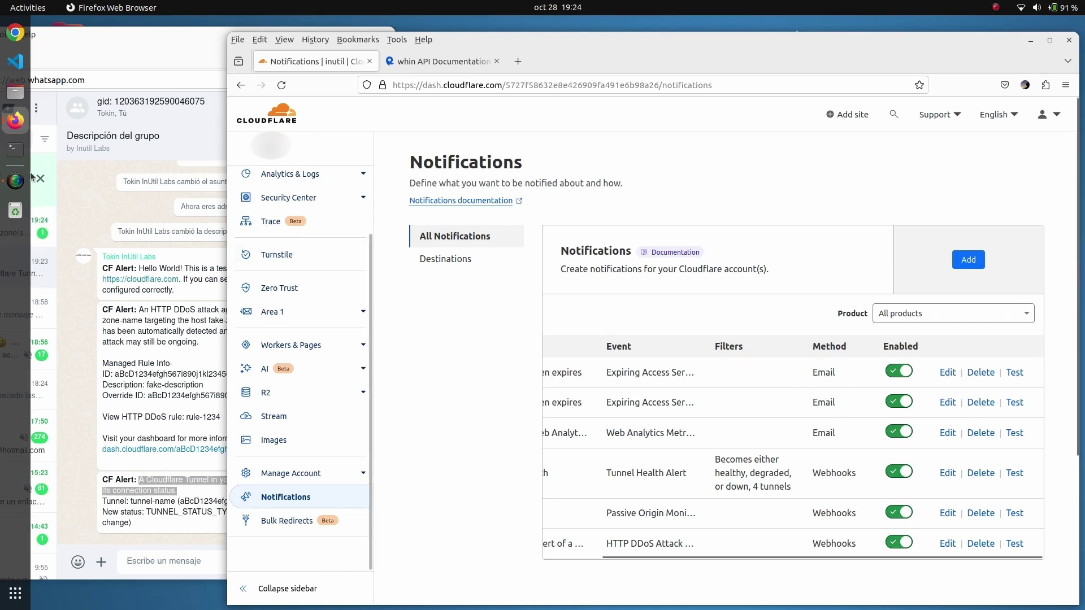
left_click(113, 38)
left_click(40, 220)
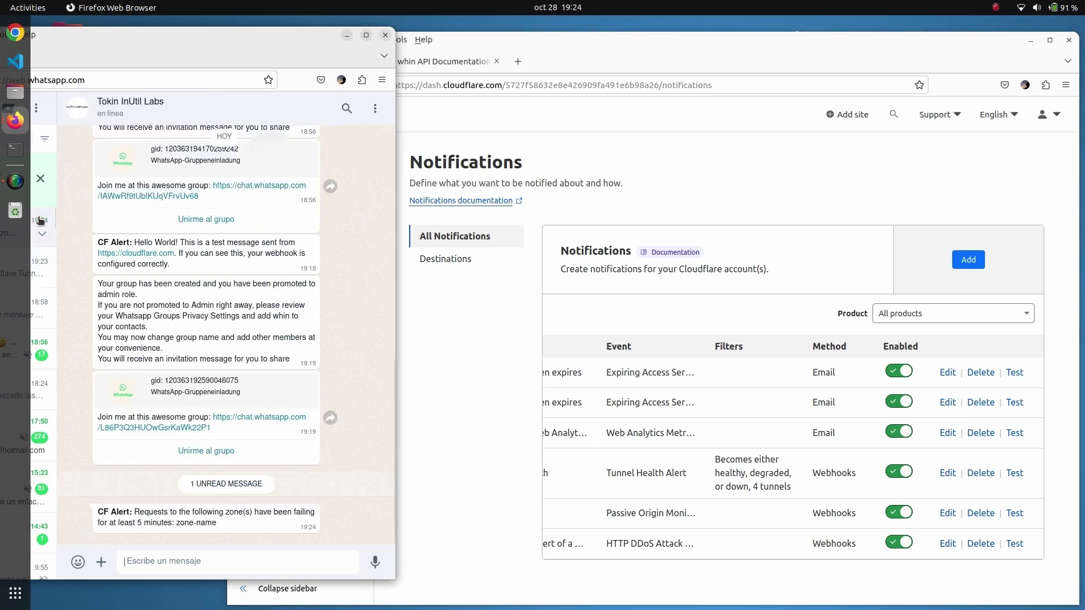